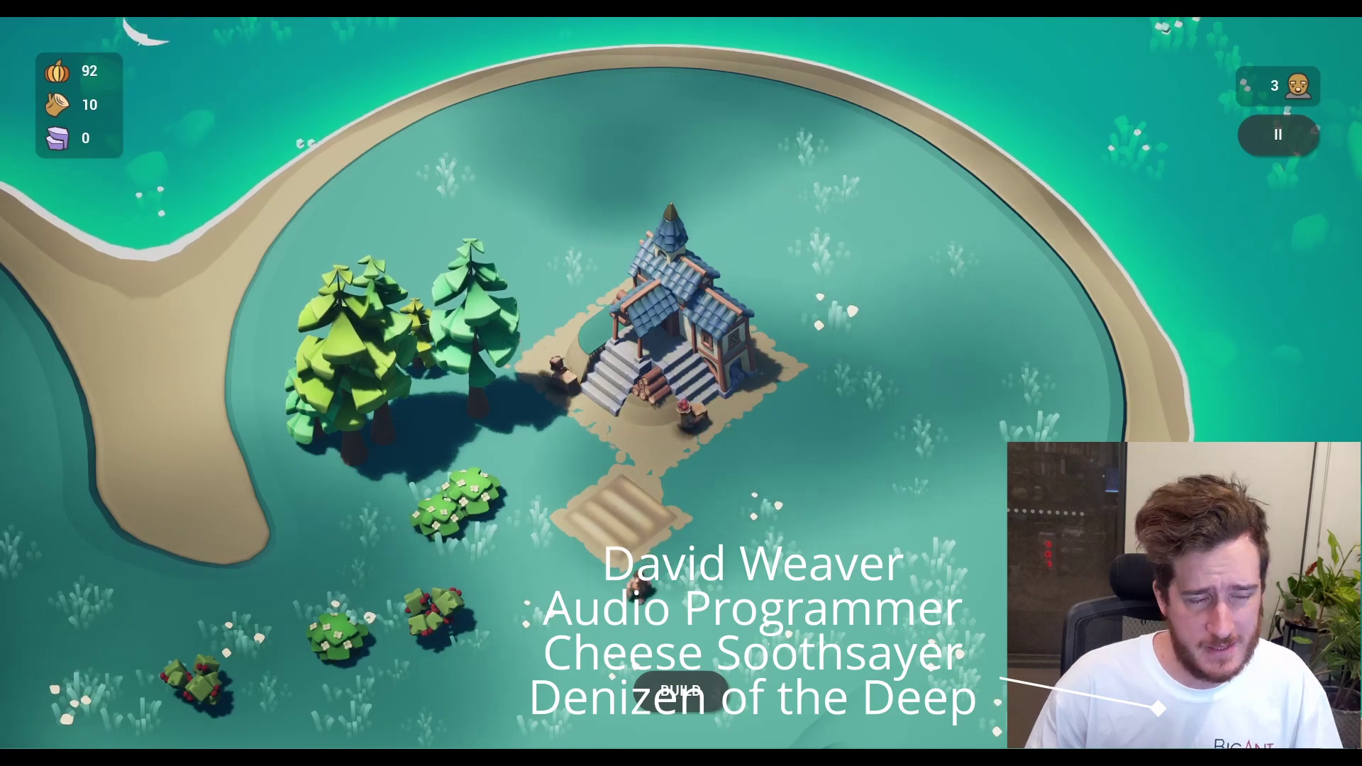
- Pan the game camera north and build the farm plot at the green spot near the town hall
{"action": "scroll", "coordinate": [711, 417], "scroll_direction": "up", "scroll_amount": 5}
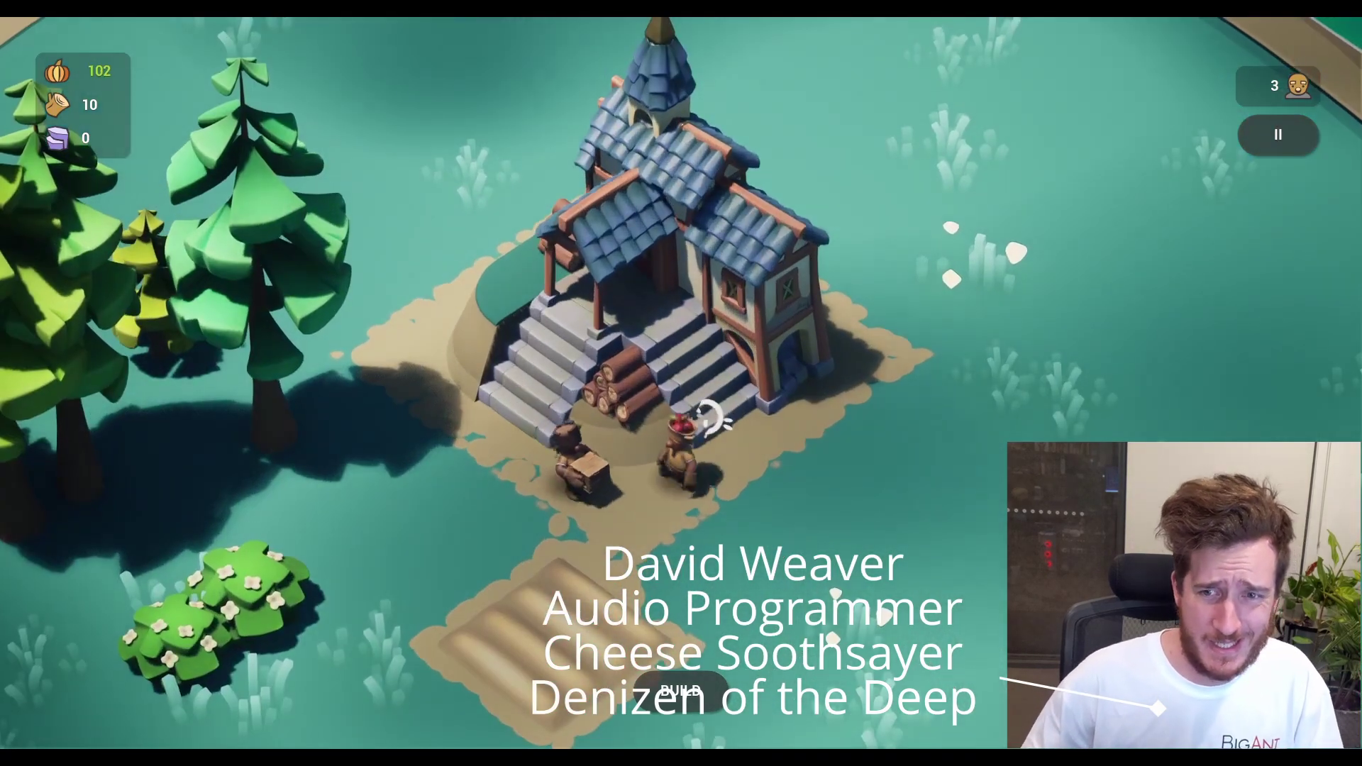
{"action": "scroll", "coordinate": [711, 417], "scroll_direction": "down", "scroll_amount": 8}
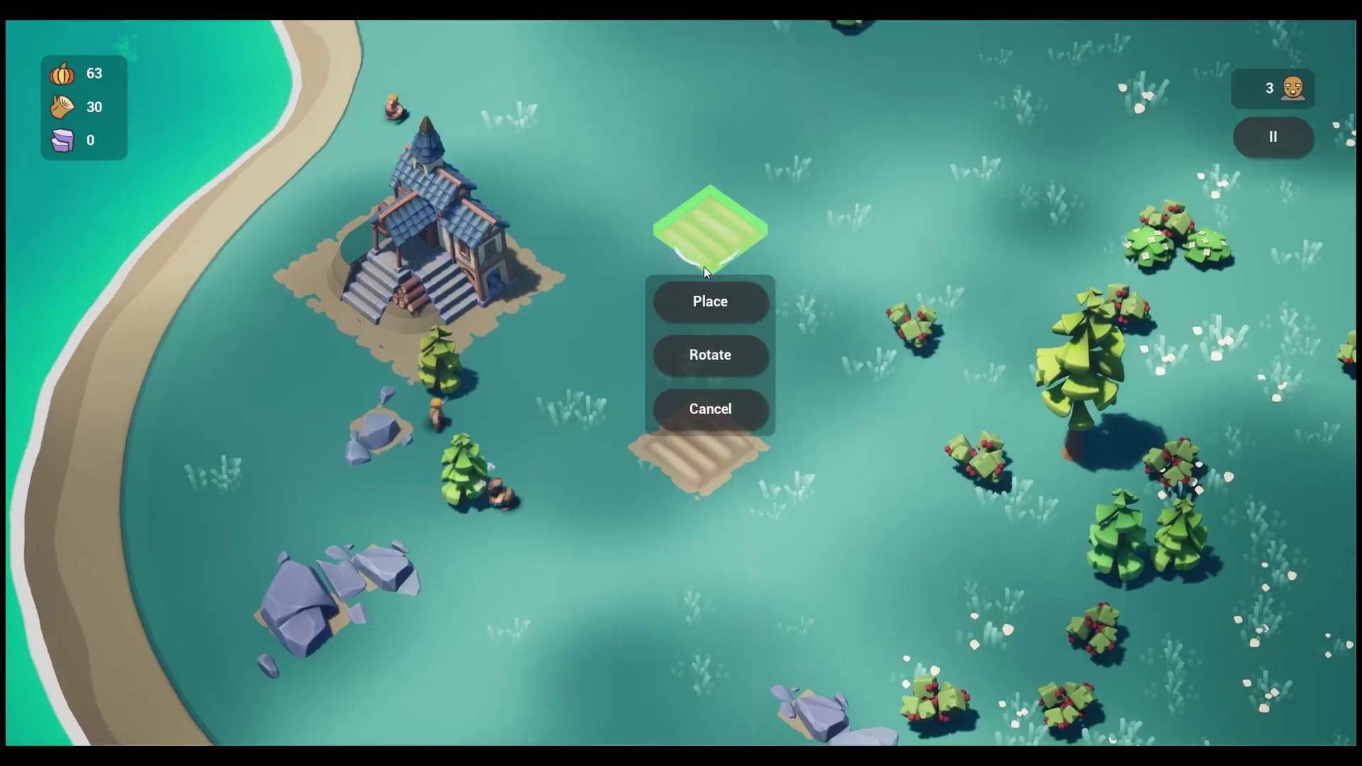
{"action": "key", "text": "w"}
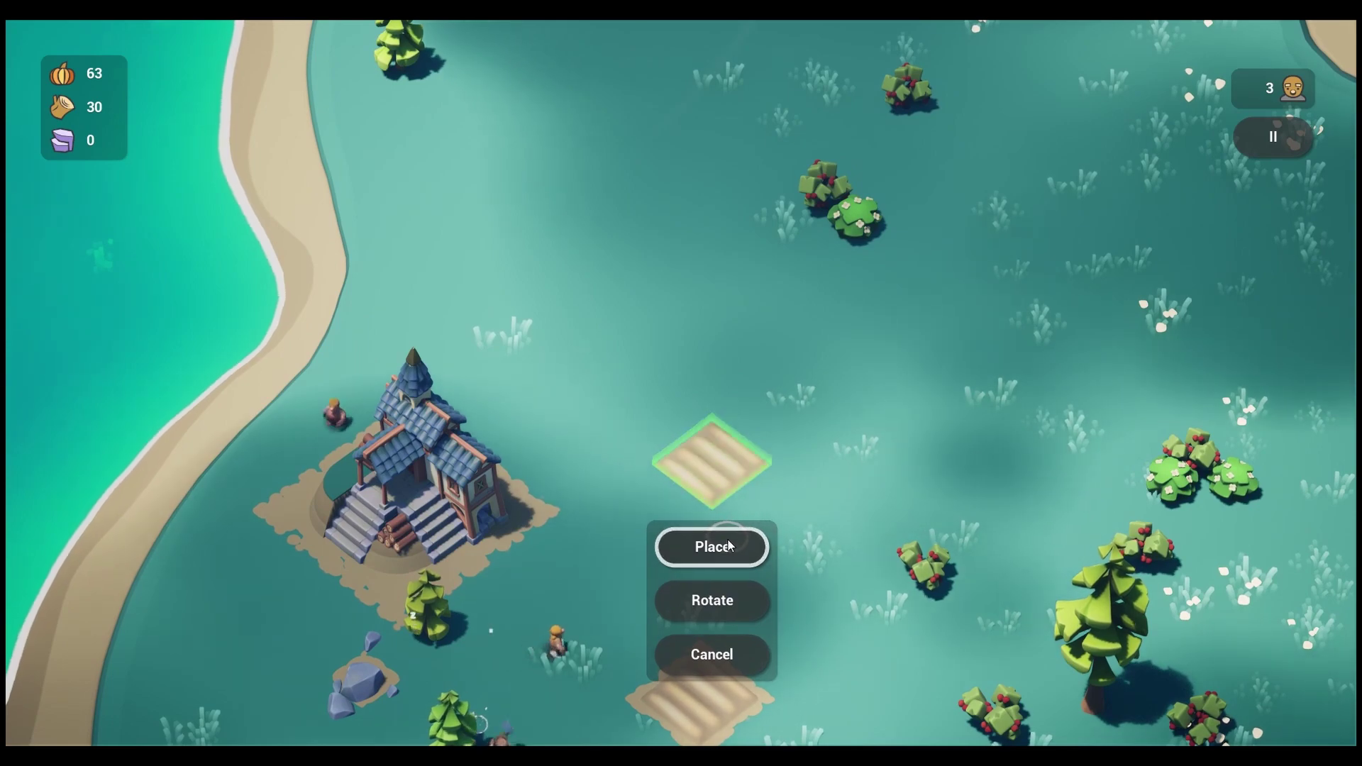
{"action": "left_click", "coordinate": [728, 545]}
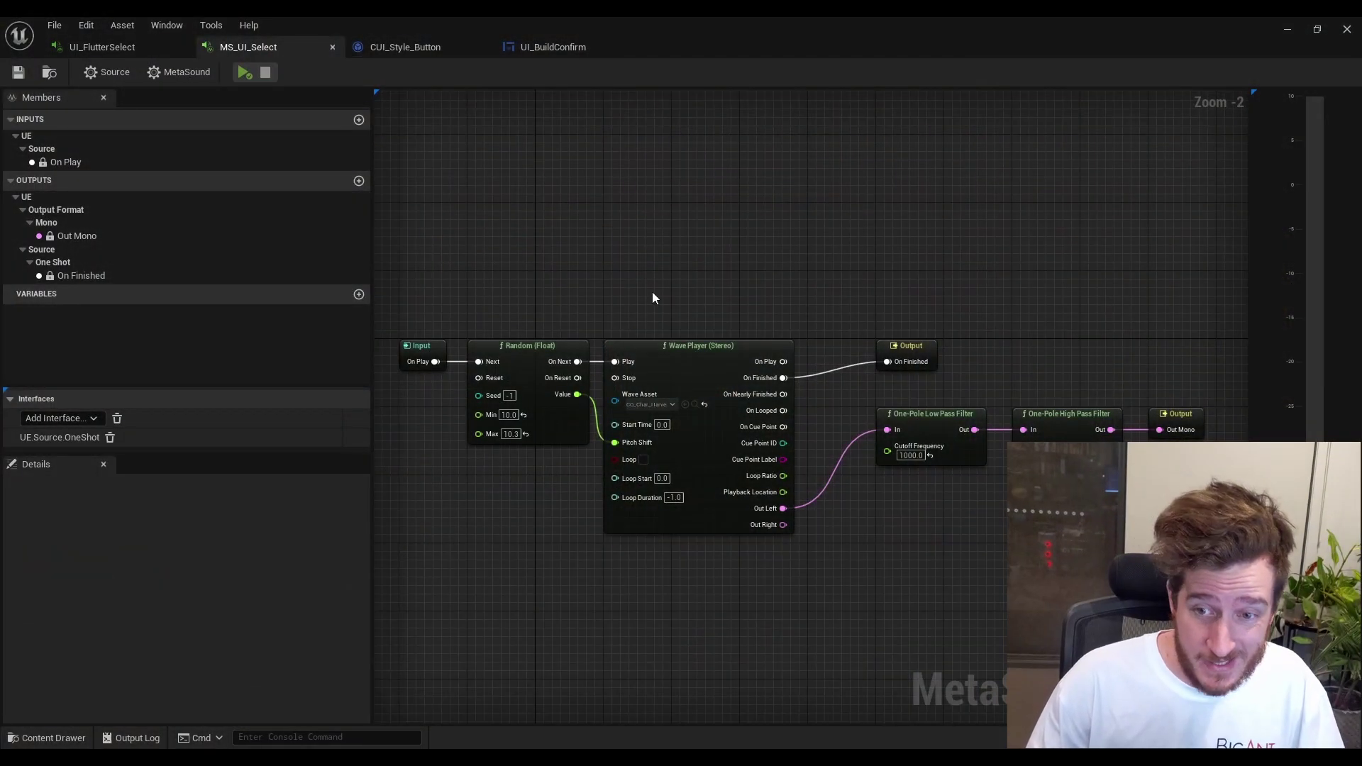
- Check the Wave Player's assigned wave asset unchanged, then view the low/high-pass filter chain and mono output
{"action": "scroll", "coordinate": [653, 304], "scroll_direction": "up", "scroll_amount": 2}
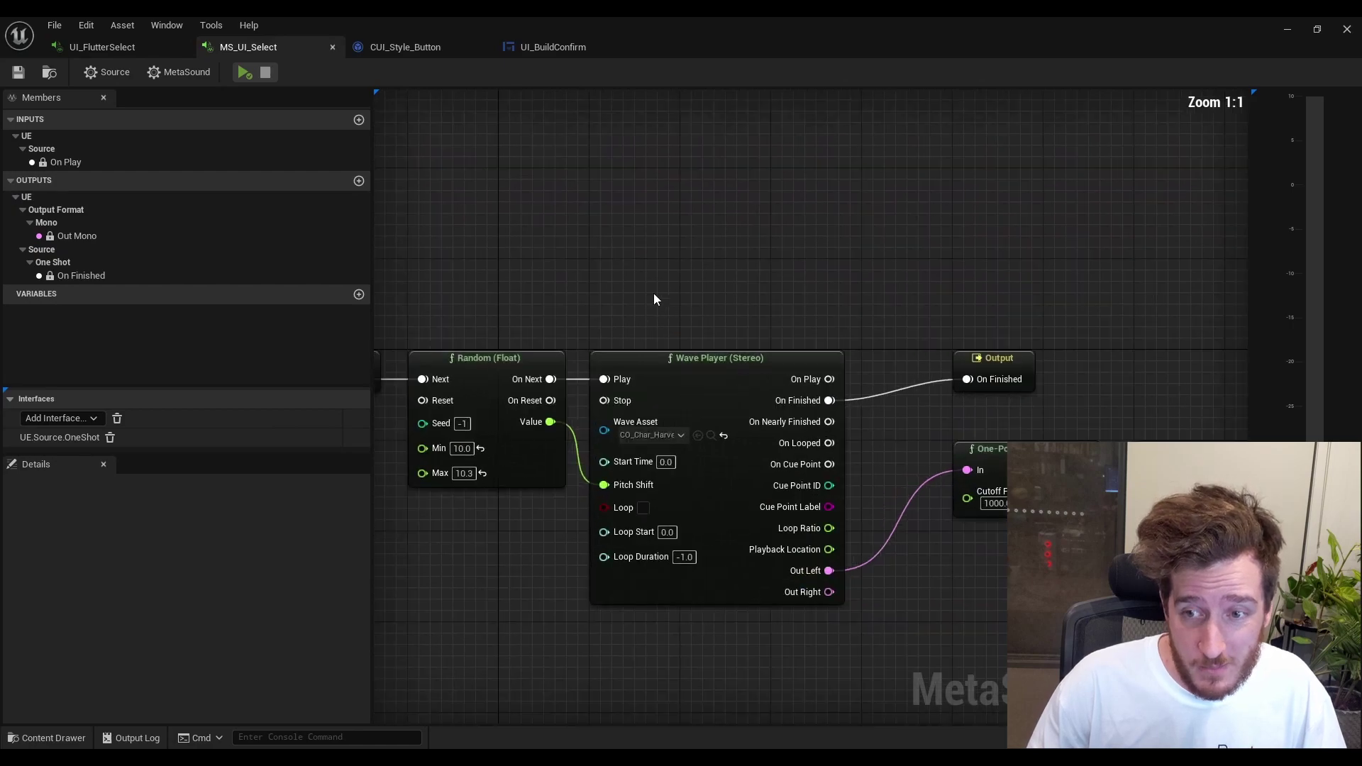
{"action": "right_click_drag", "start_coordinate": [646, 466], "coordinate": [564, 461]}
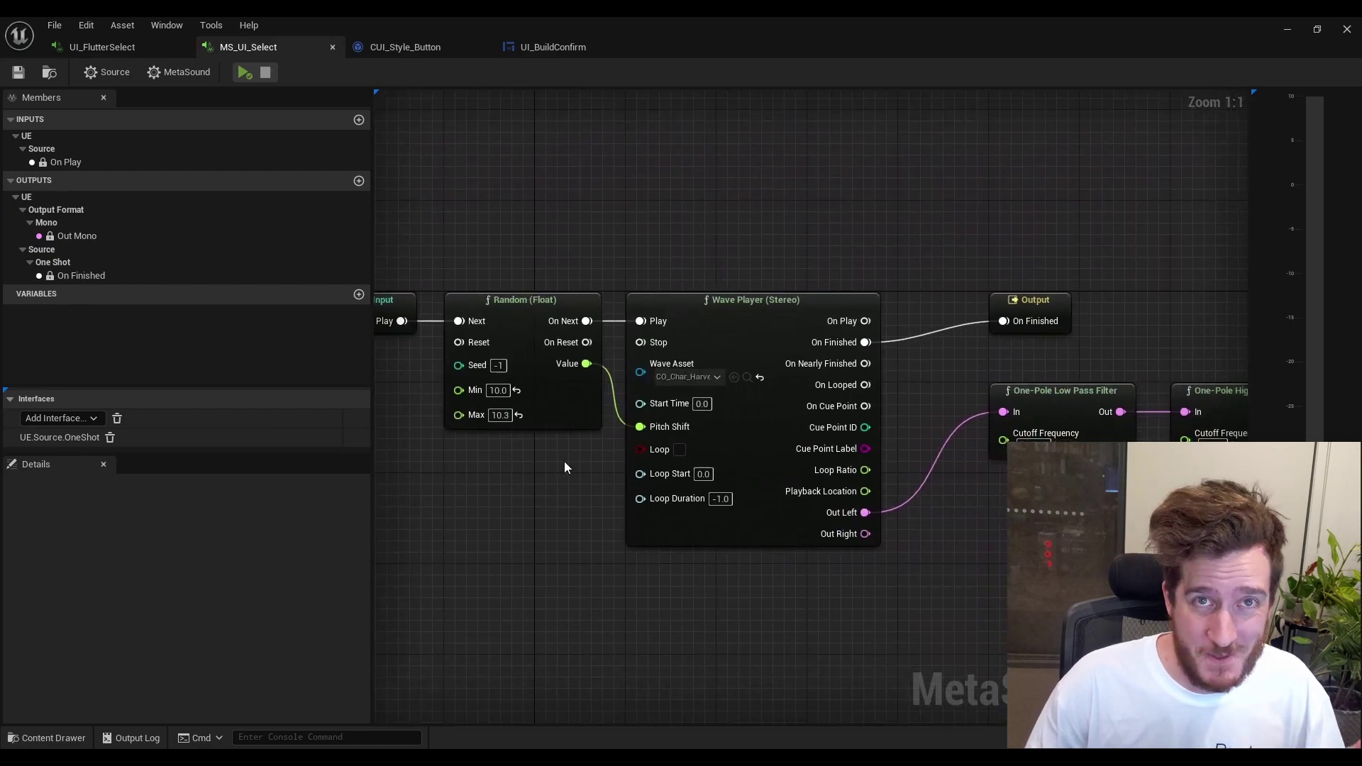
{"action": "left_click", "coordinate": [686, 381]}
{"action": "left_click", "coordinate": [751, 272]}
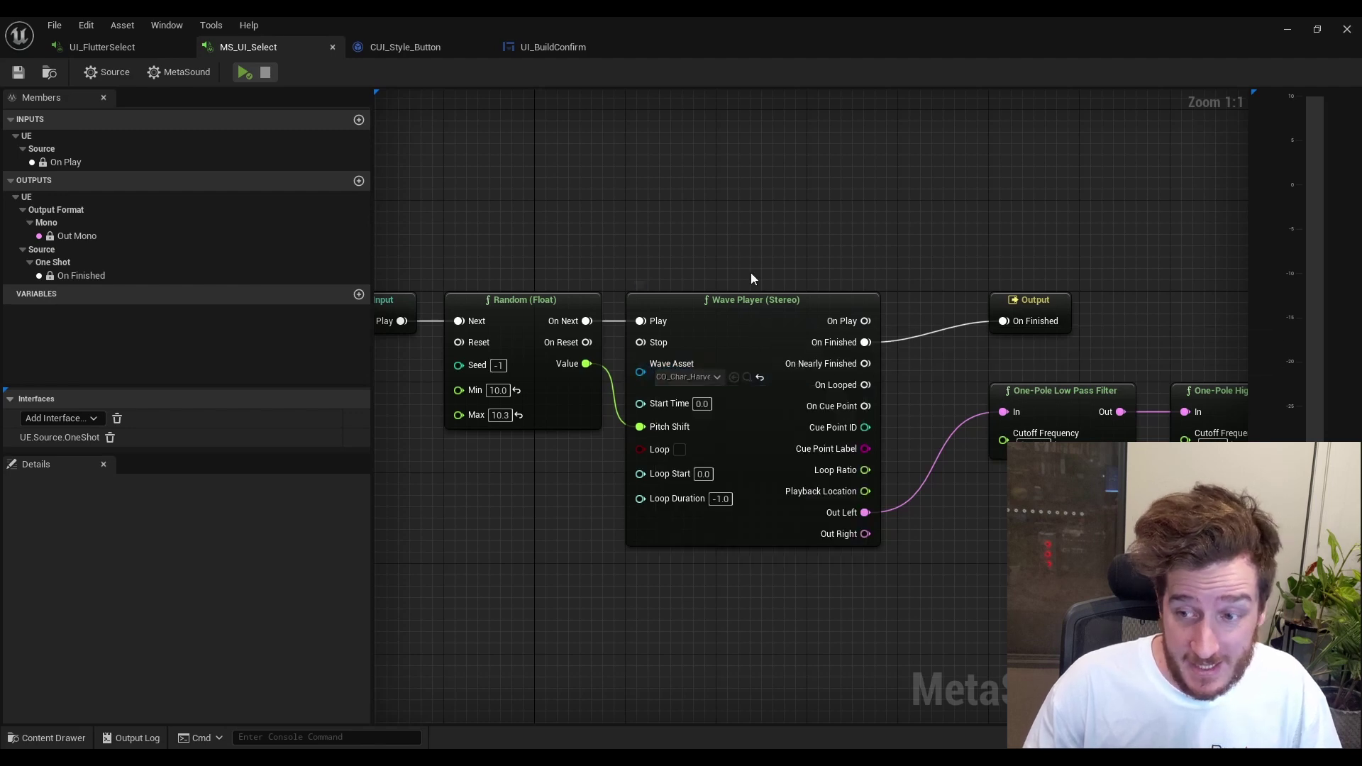
{"action": "right_click_drag", "start_coordinate": [849, 587], "coordinate": [684, 596]}
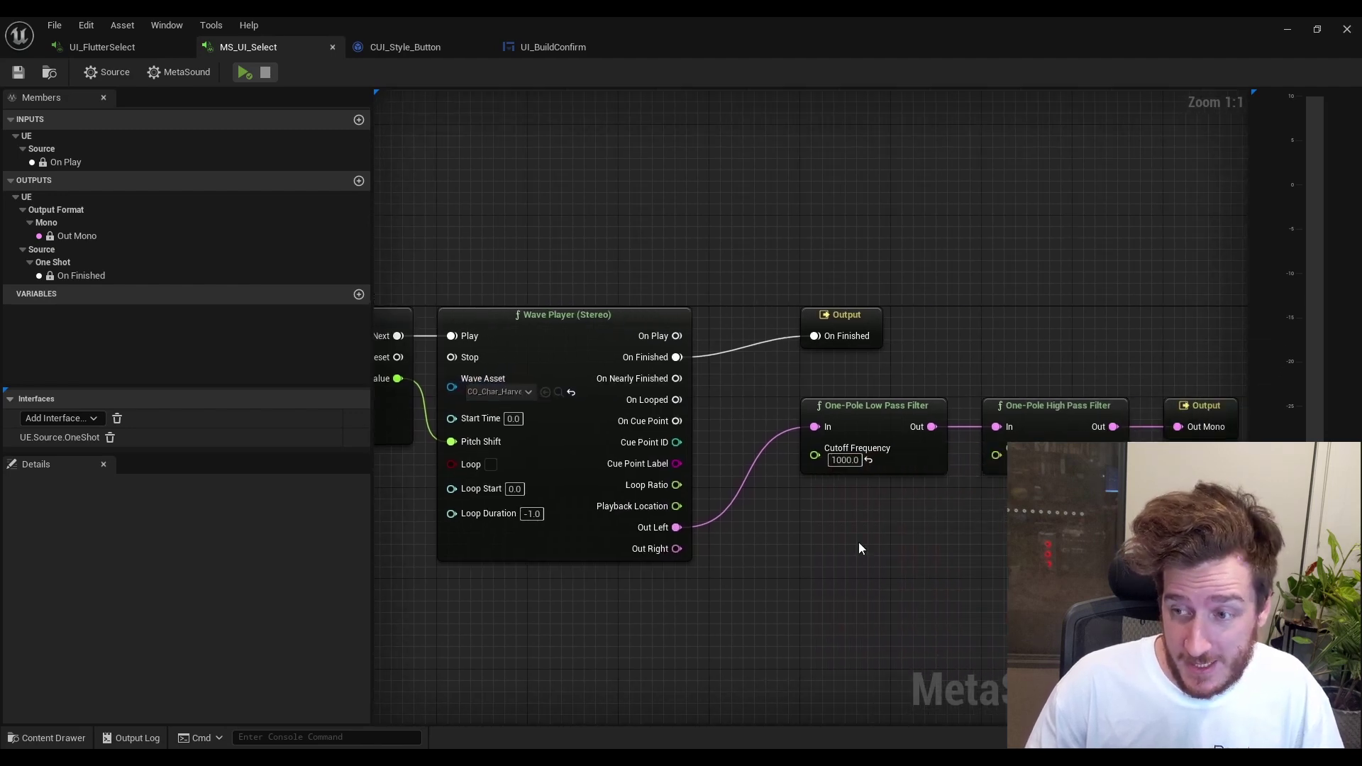
{"action": "right_click_drag", "start_coordinate": [861, 550], "coordinate": [822, 554]}
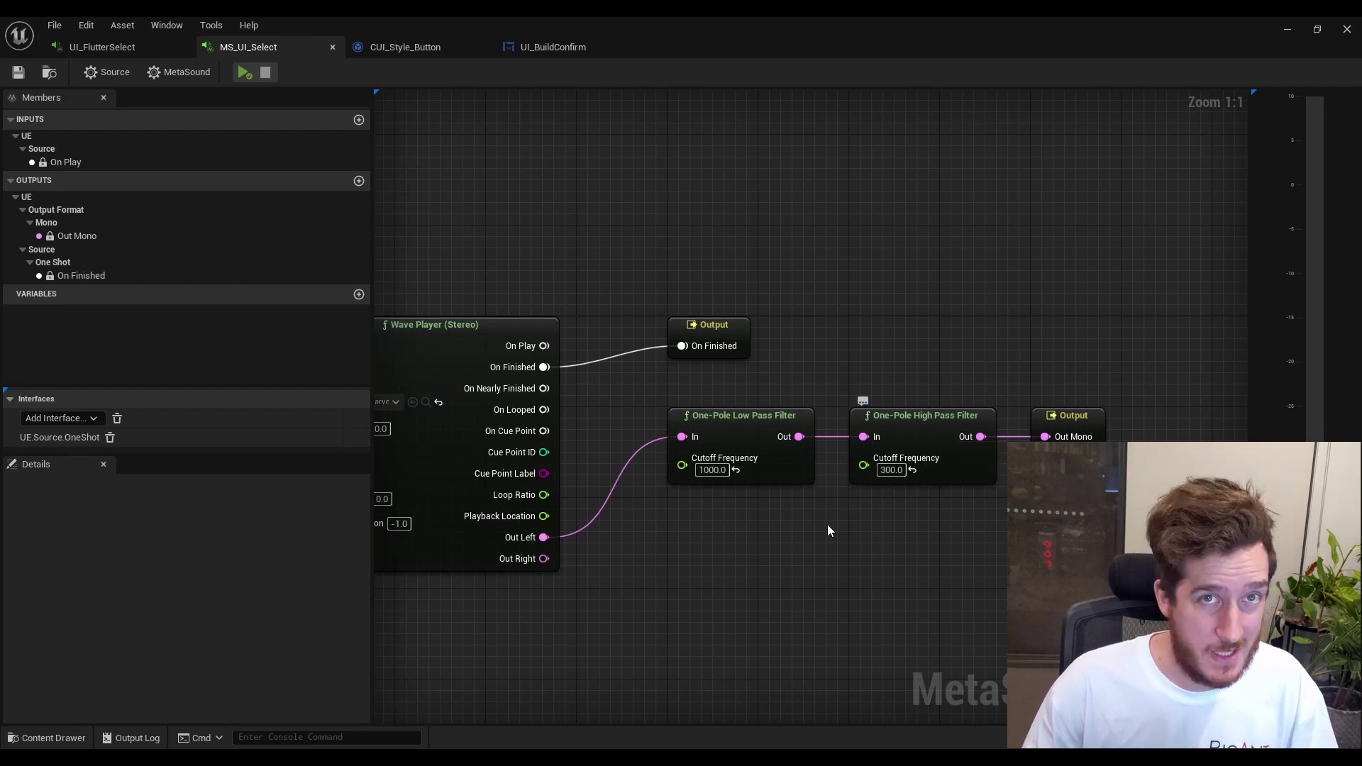
{"action": "scroll", "coordinate": [755, 561], "scroll_direction": "down", "scroll_amount": 1}
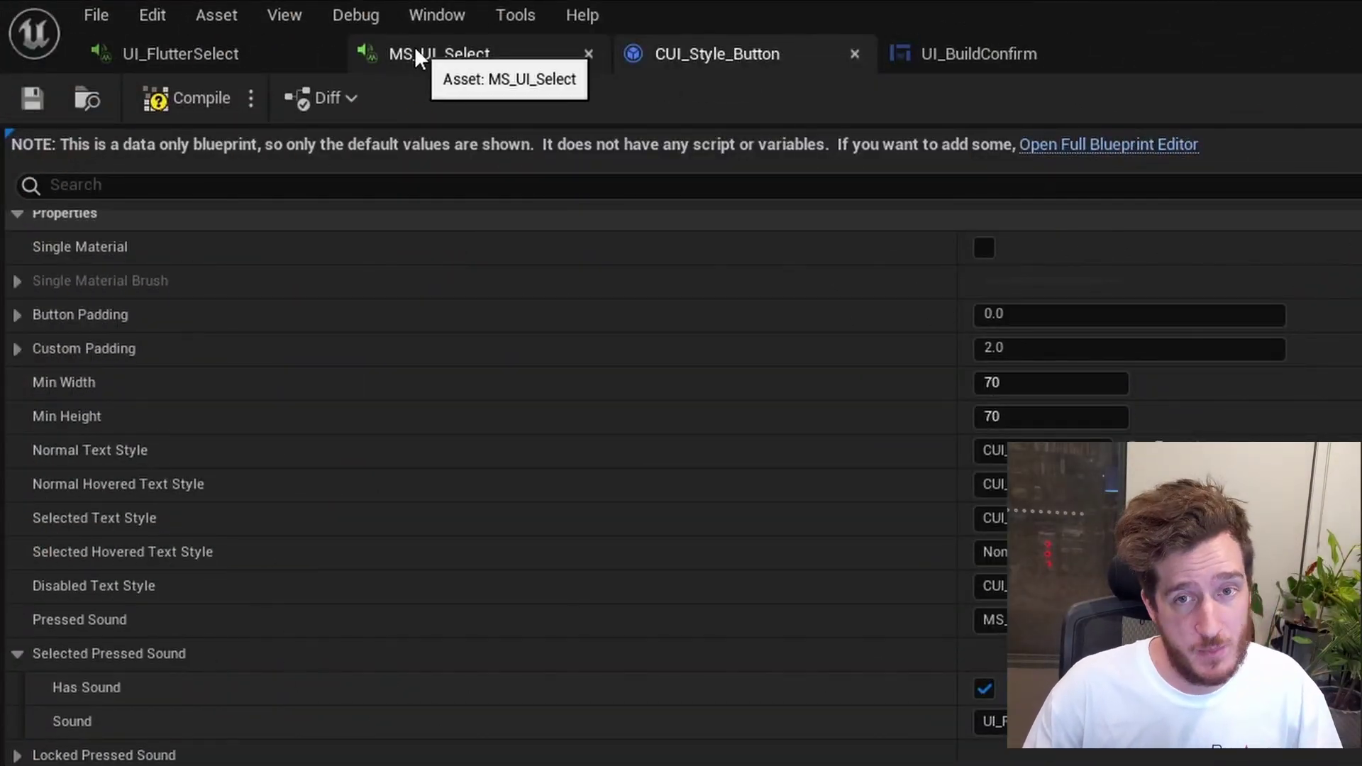
- Cycle through the MS_UI_Select, CUI_Style_Button and UI_BuildConfirm tabs, ending on UI_FlutterSelect
{"action": "left_click", "coordinate": [416, 50]}
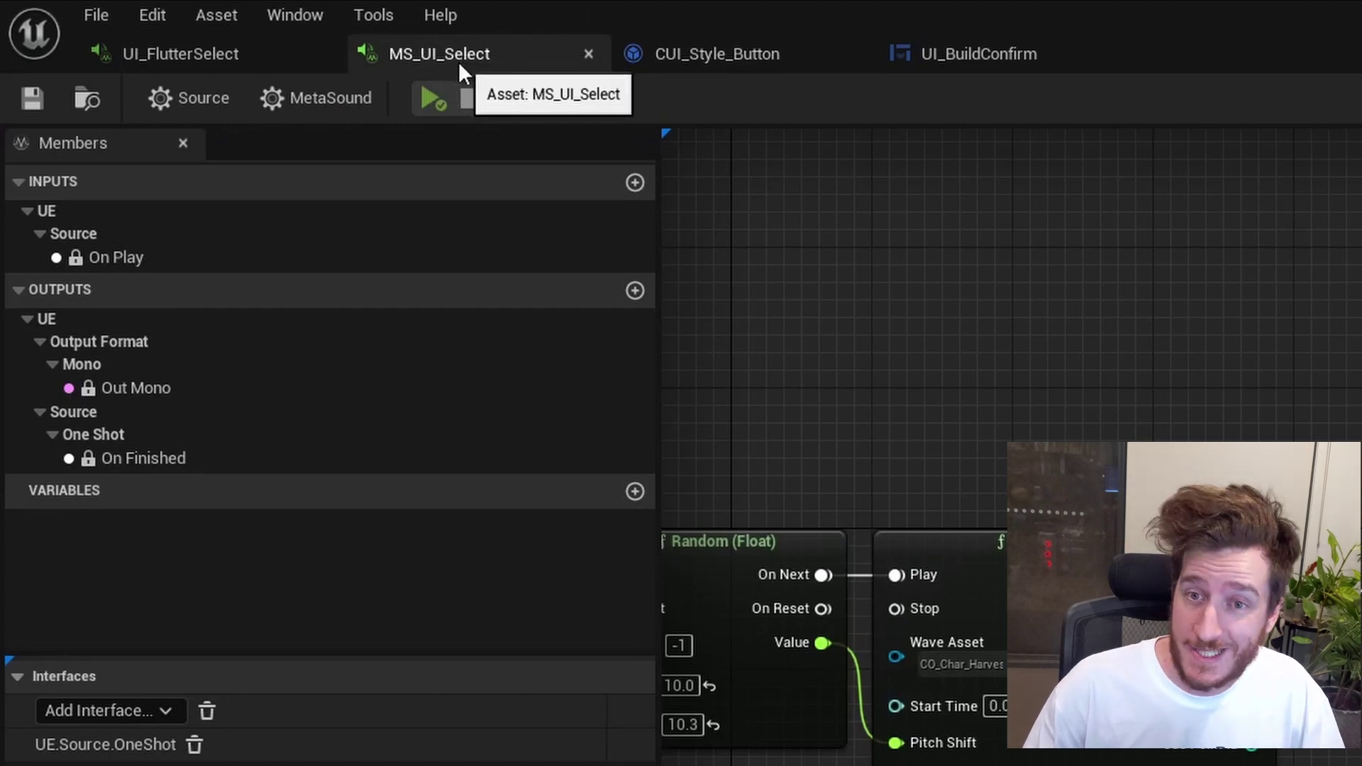
{"action": "left_click", "coordinate": [653, 50]}
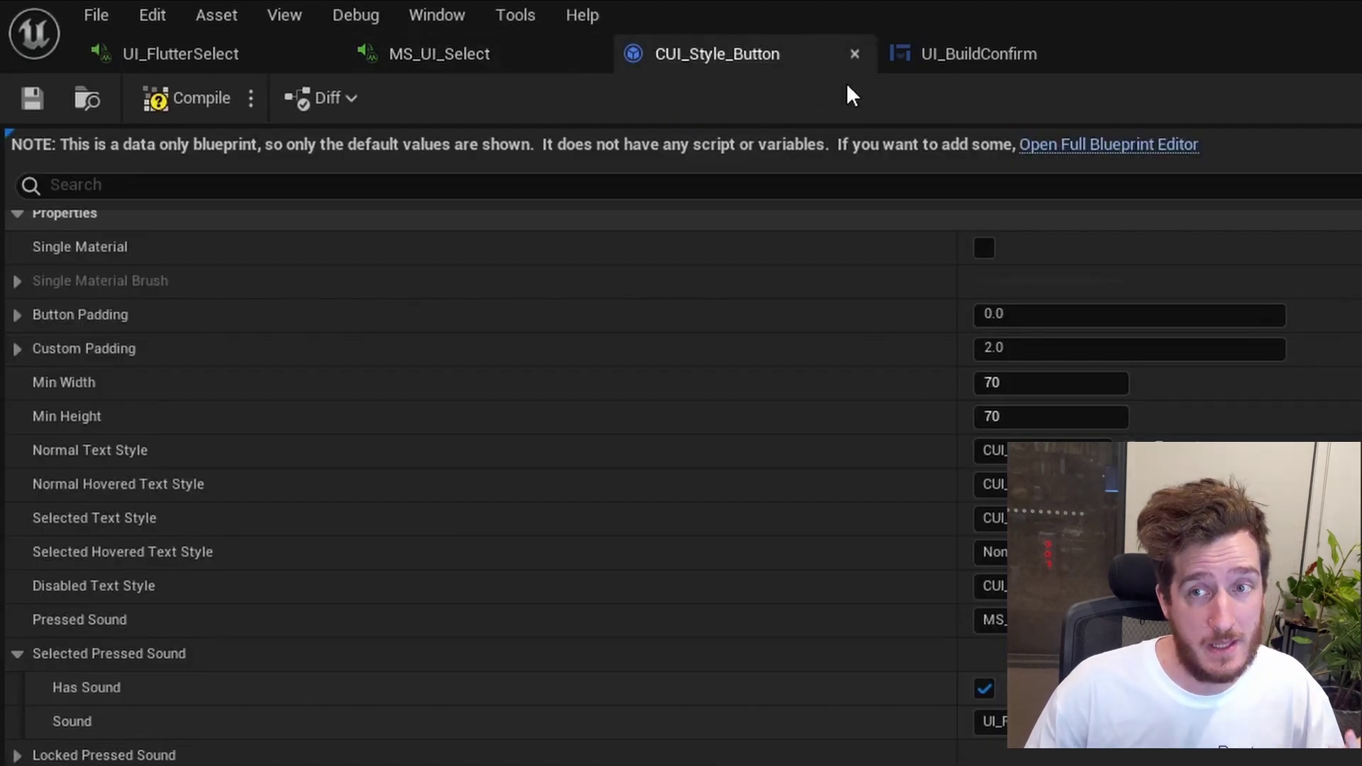
{"action": "left_click", "coordinate": [989, 43]}
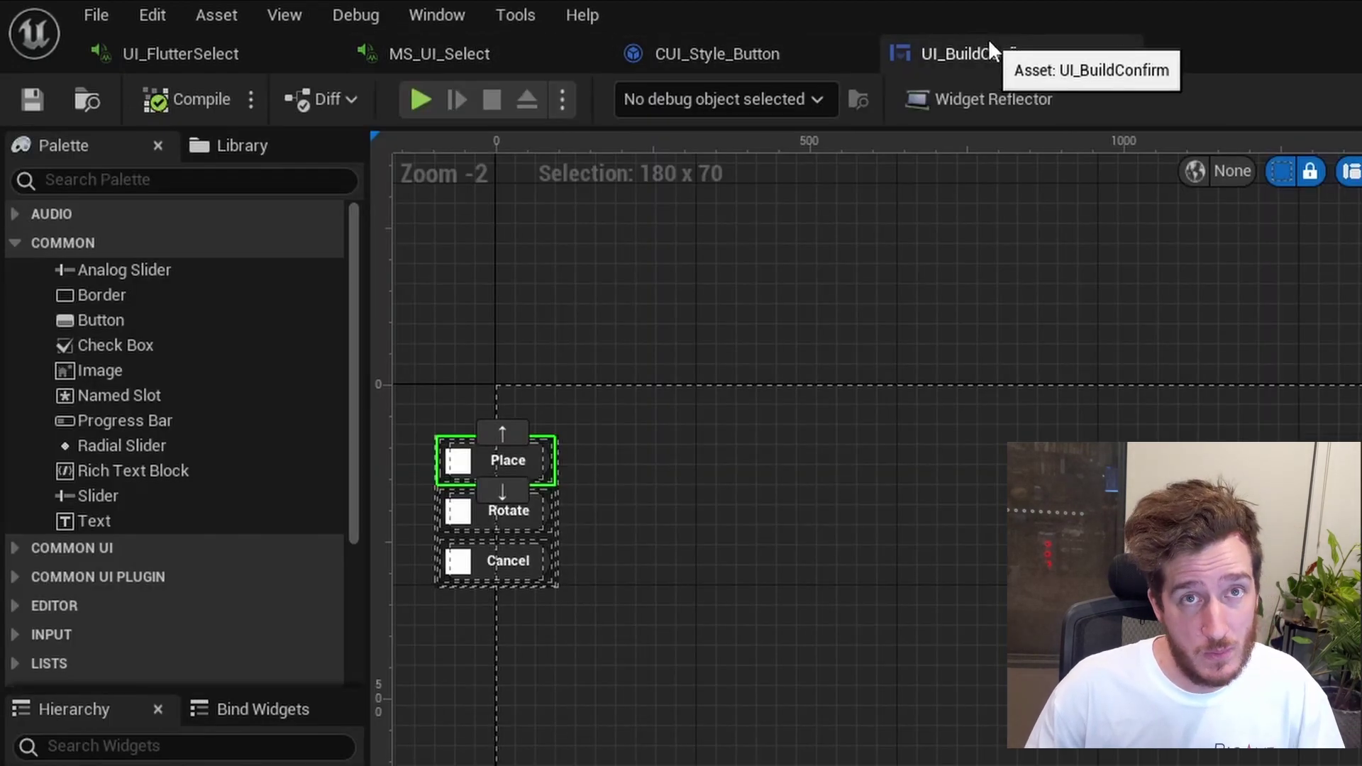
{"action": "left_click", "coordinate": [240, 44]}
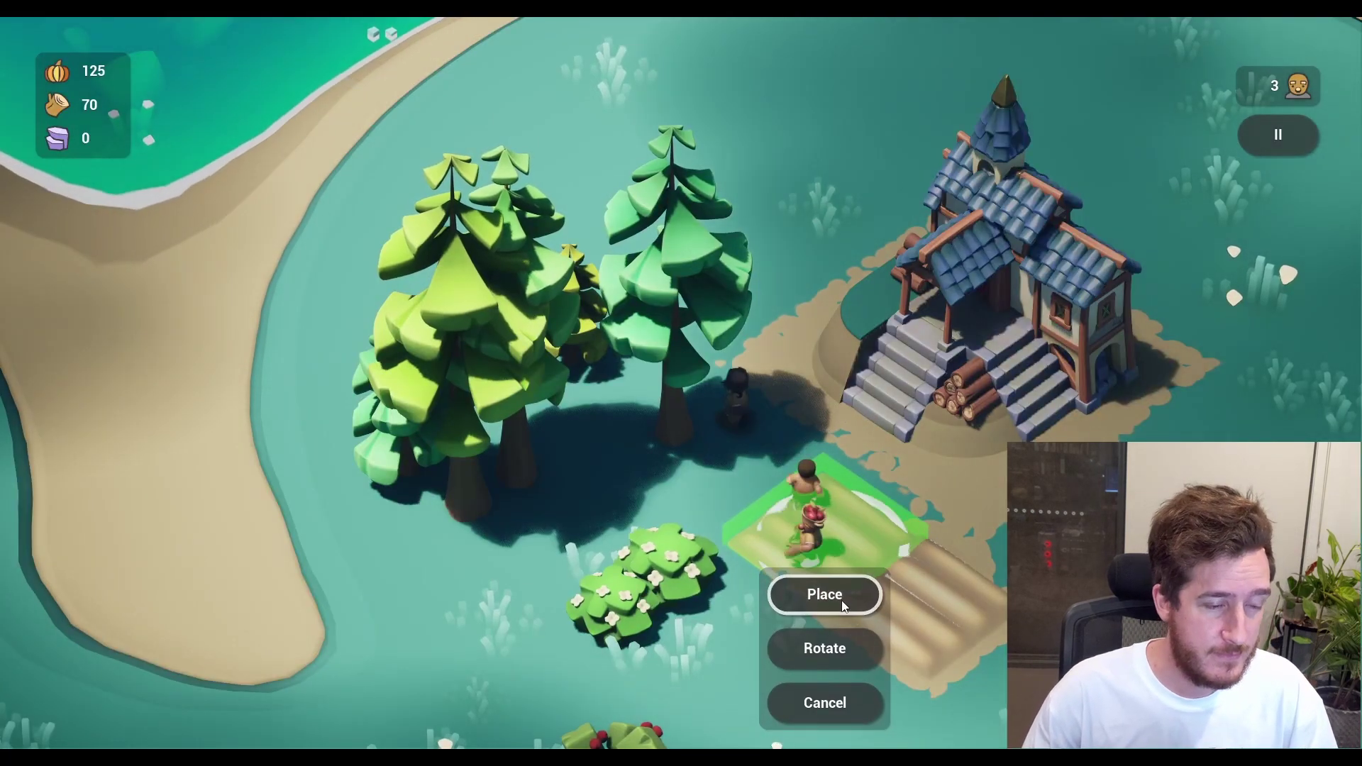
- Place two farm plots, then shift the camera right and place a third tilled field
{"action": "left_click", "coordinate": [842, 603]}
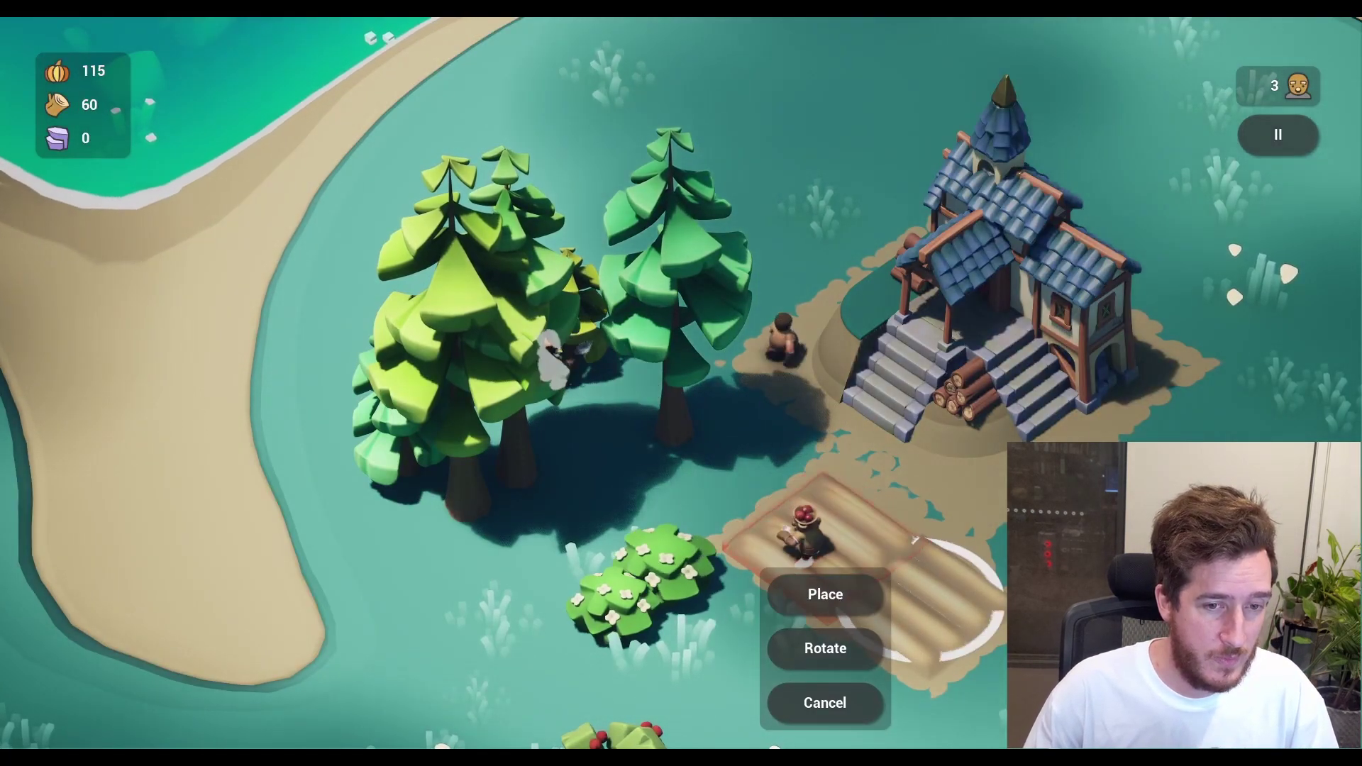
{"action": "left_click", "coordinate": [830, 595]}
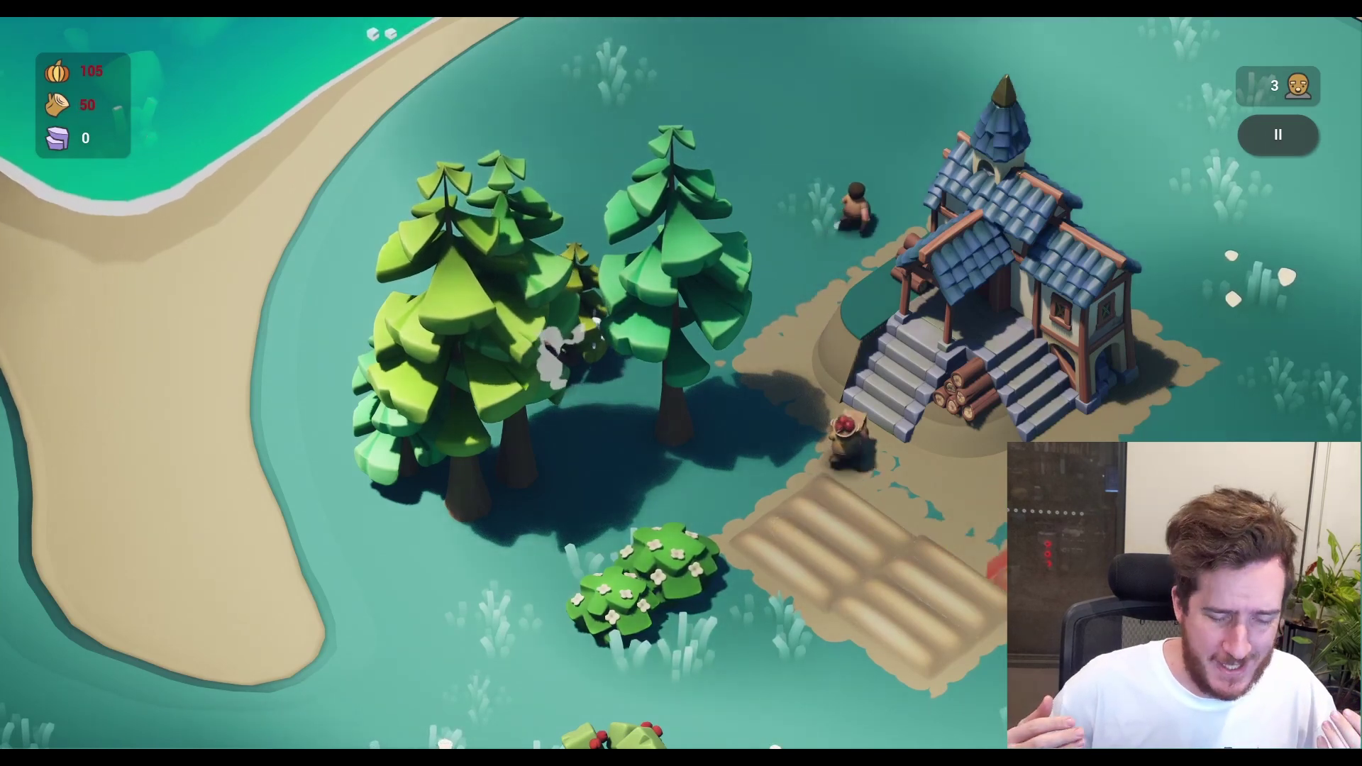
{"action": "key", "text": "d"}
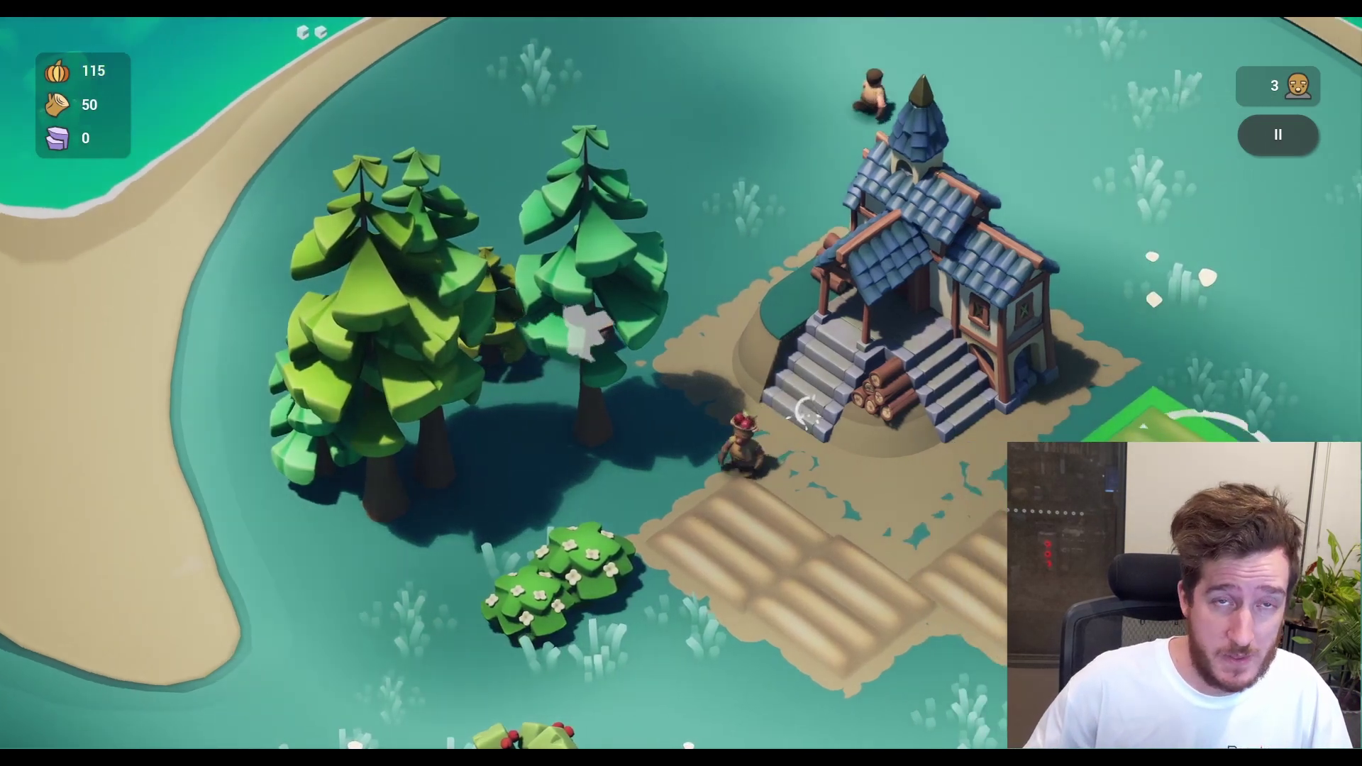
{"action": "key", "text": "d"}
{"action": "left_click", "coordinate": [911, 464]}
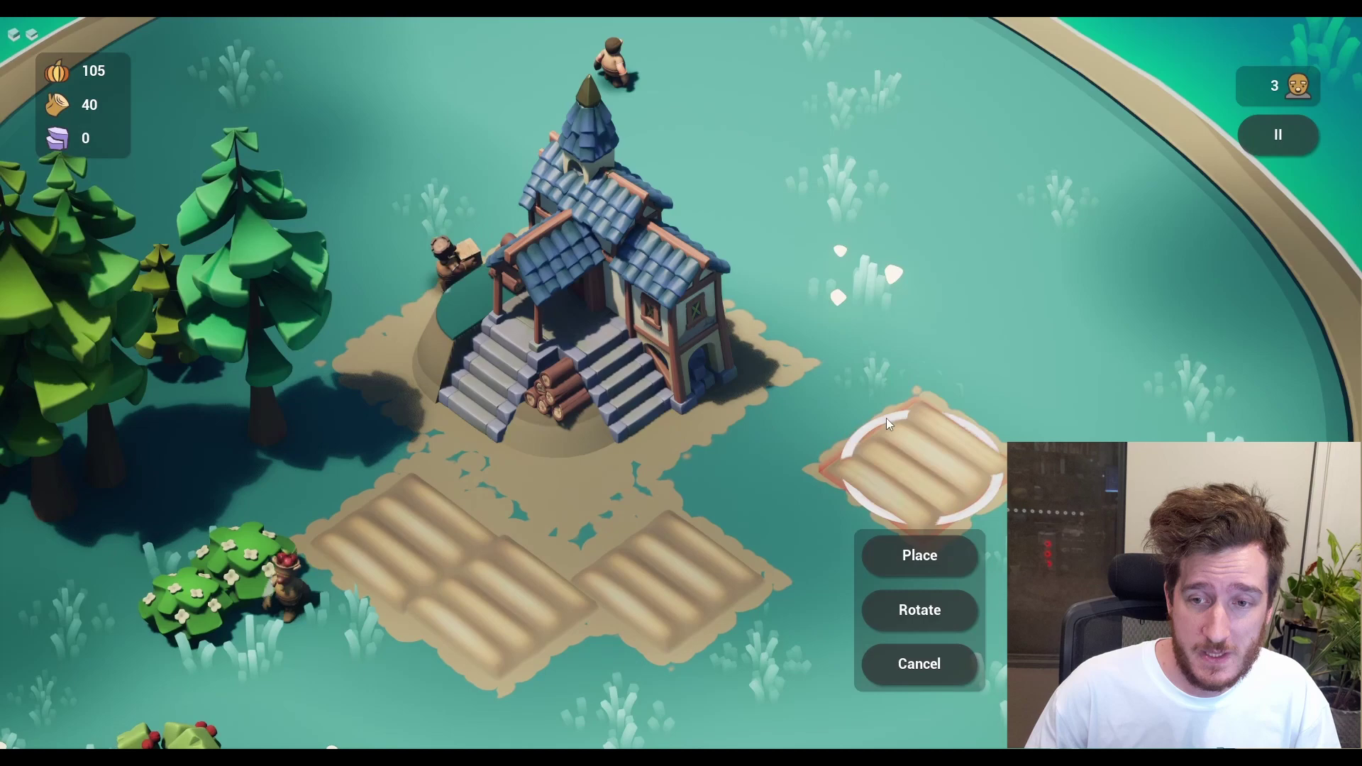
{"action": "left_click_drag", "start_coordinate": [887, 423], "coordinate": [896, 254]}
{"action": "left_click", "coordinate": [914, 342]}
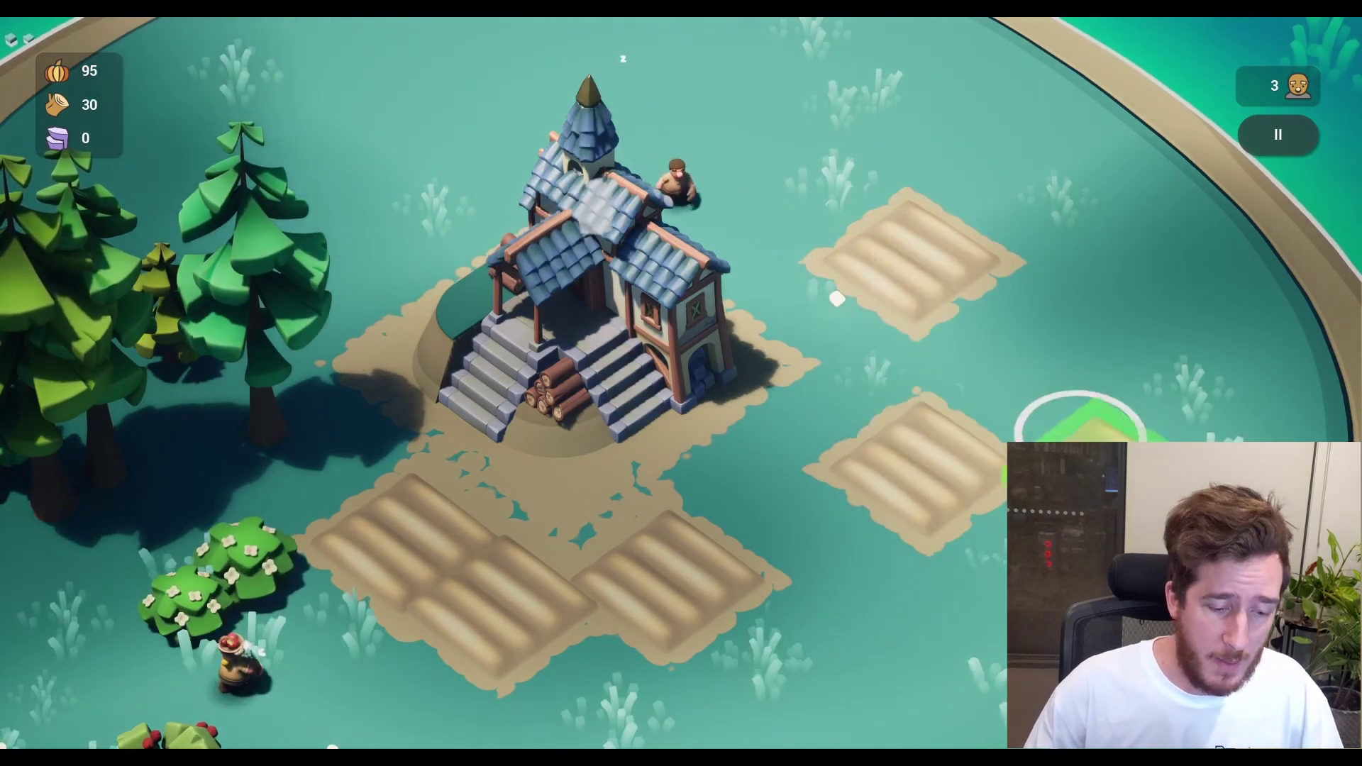
- Position and place three more tilled farm plots beside the existing fields
{"action": "left_click_drag", "start_coordinate": [1079, 426], "coordinate": [848, 603]}
{"action": "key", "text": "s"}
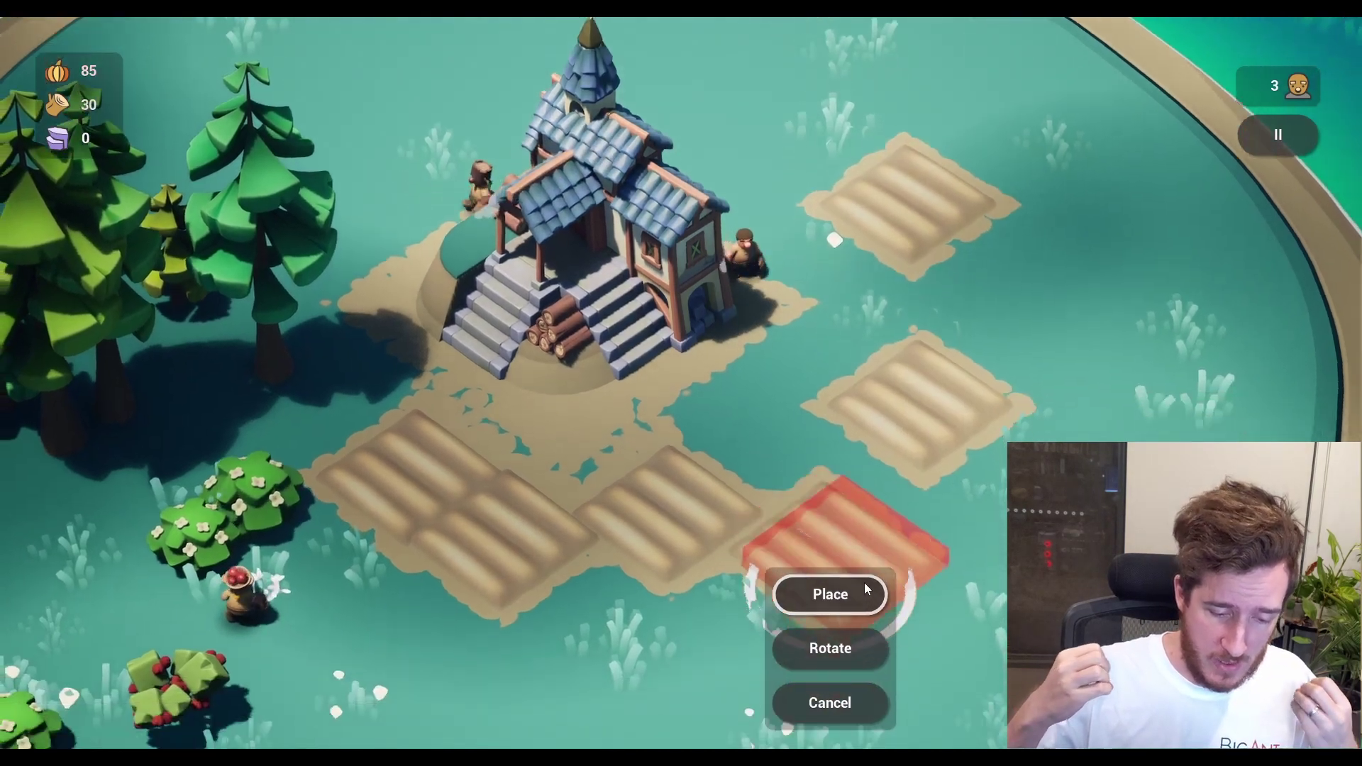
{"action": "left_click", "coordinate": [864, 589]}
{"action": "left_click_drag", "start_coordinate": [666, 478], "coordinate": [633, 533]}
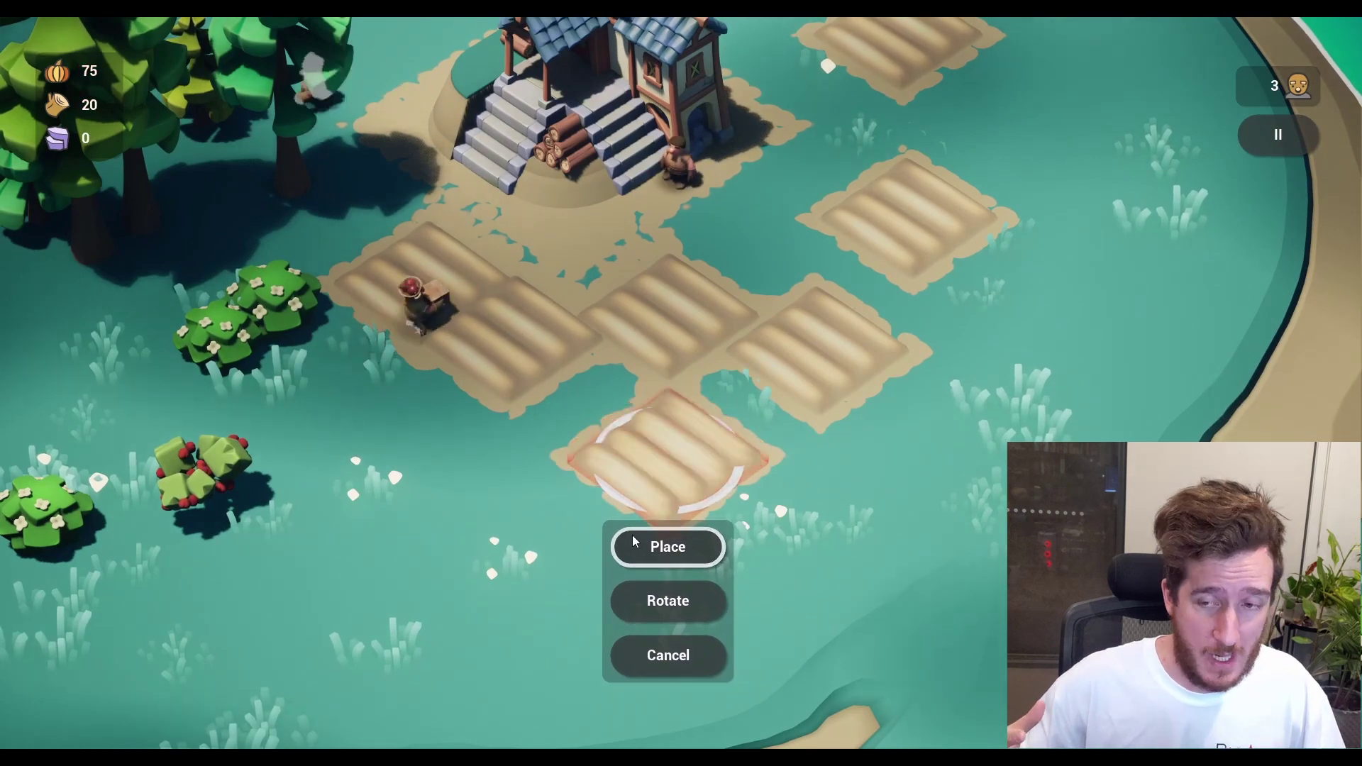
{"action": "left_click", "coordinate": [632, 535]}
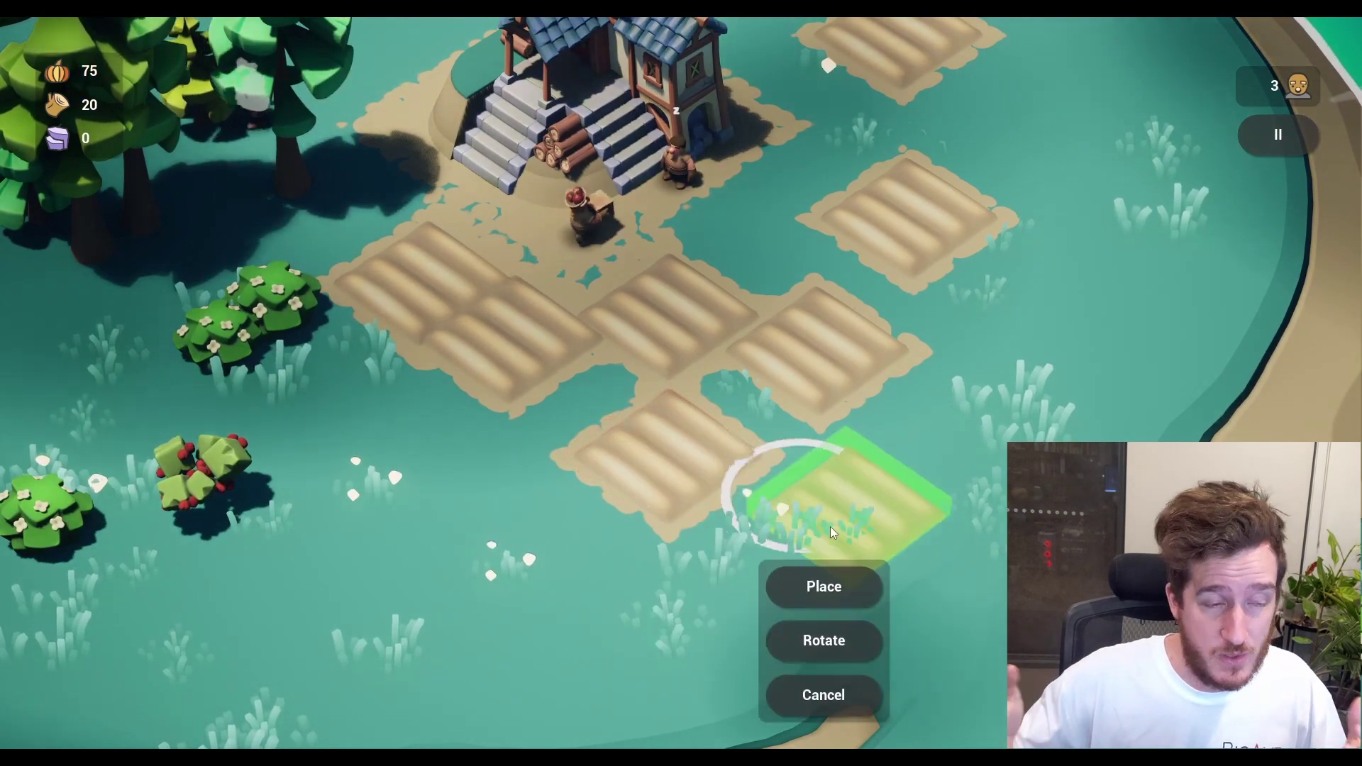
{"action": "left_click_drag", "start_coordinate": [830, 533], "coordinate": [815, 536]}
{"action": "left_click", "coordinate": [800, 582]}
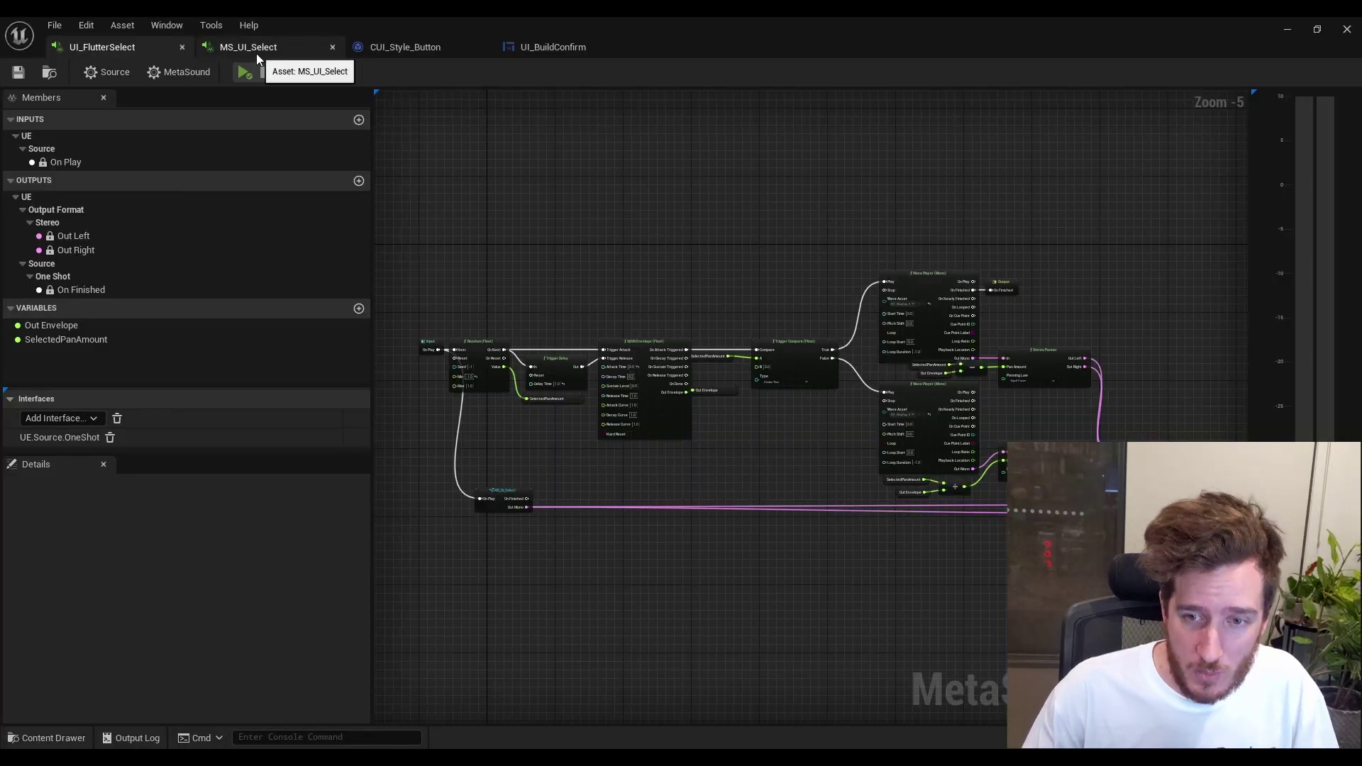
{"action": "left_click", "coordinate": [257, 51]}
{"action": "right_click_drag", "start_coordinate": [525, 611], "coordinate": [736, 607]}
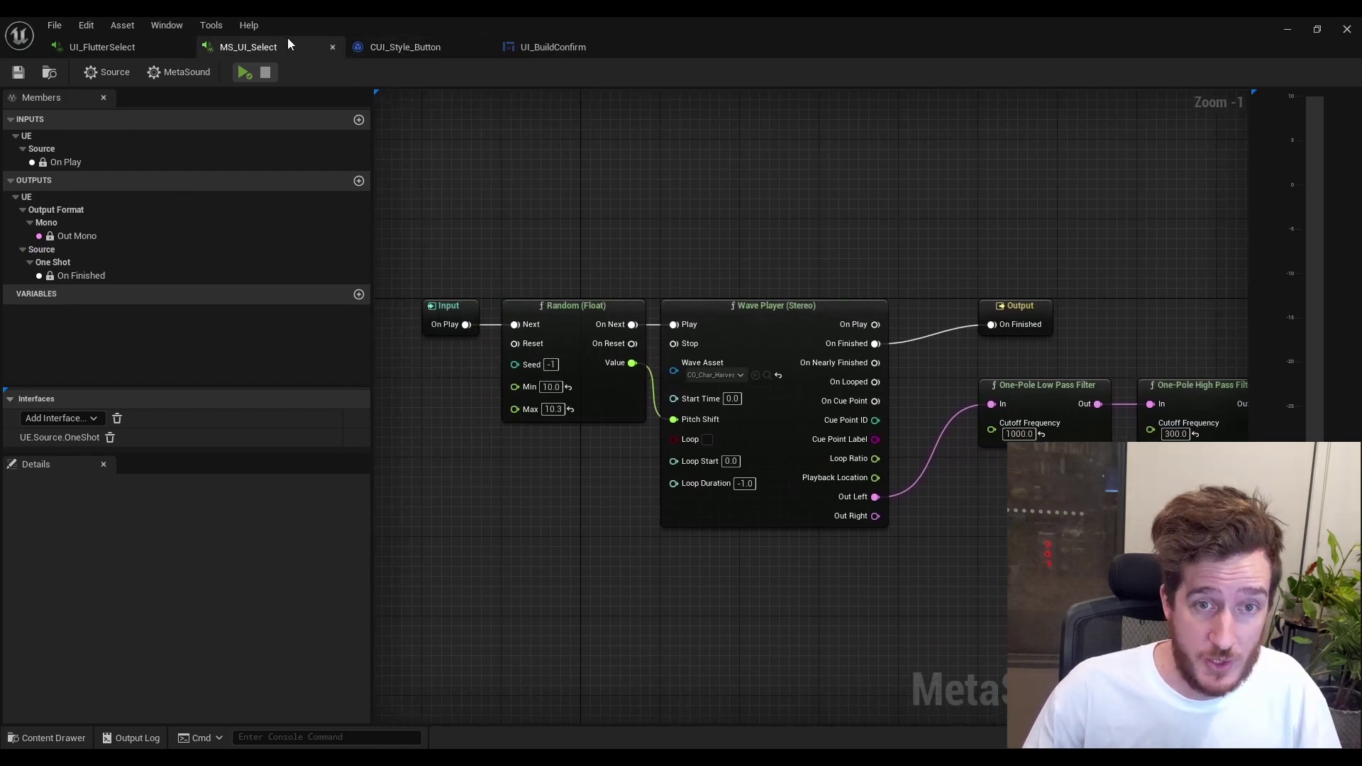
{"action": "left_click", "coordinate": [141, 44]}
{"action": "scroll", "coordinate": [563, 564], "scroll_direction": "up", "scroll_amount": 5}
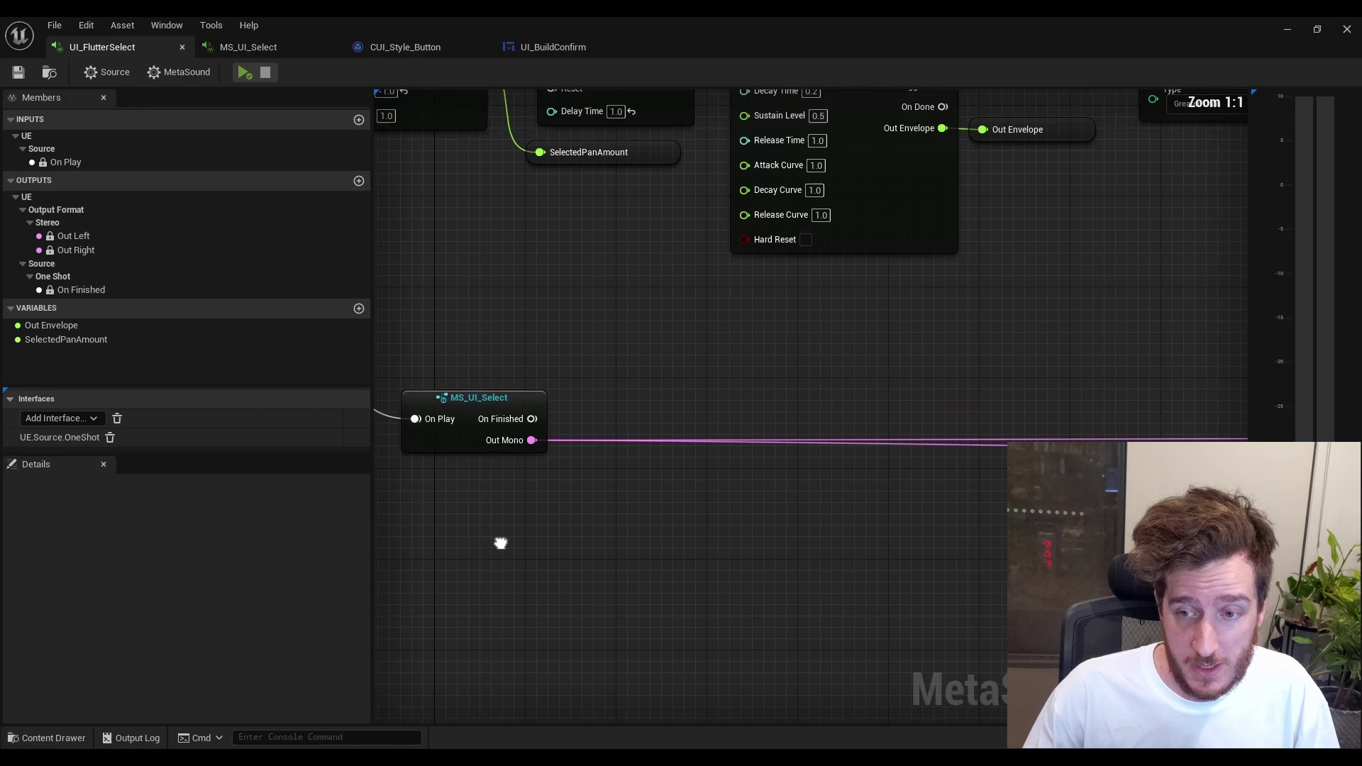
{"action": "right_click_drag", "start_coordinate": [499, 541], "coordinate": [673, 506]}
{"action": "right_click", "coordinate": [661, 349]}
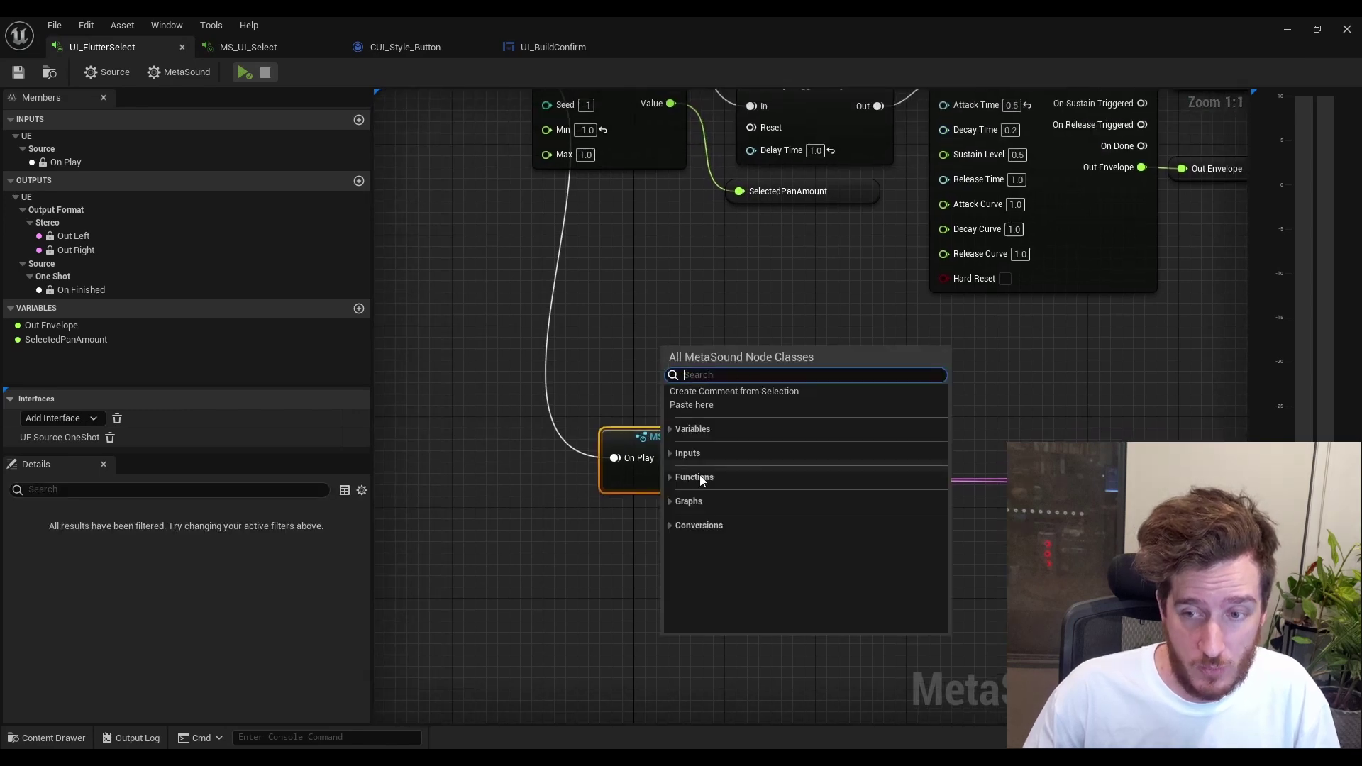
{"action": "left_click", "coordinate": [668, 501]}
{"action": "scroll", "coordinate": [776, 531], "scroll_direction": "down", "scroll_amount": 2}
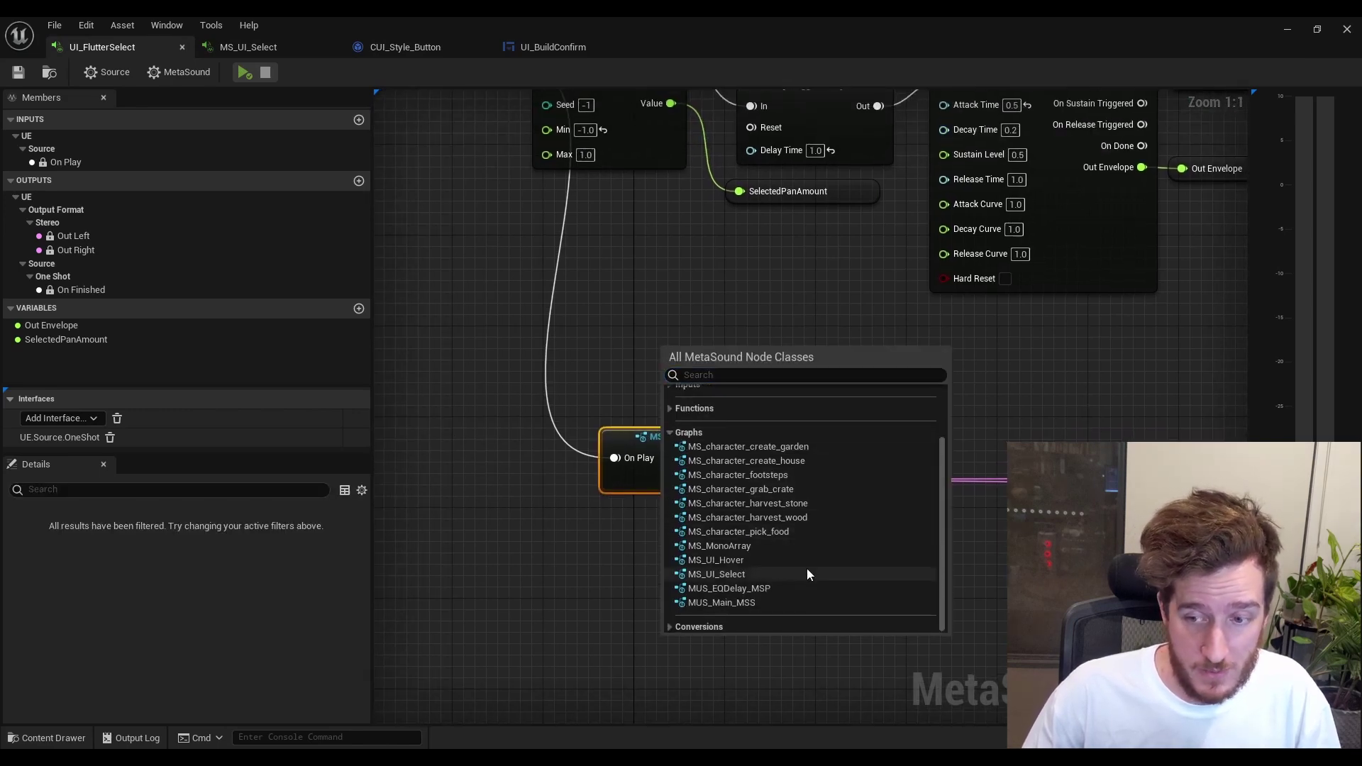
{"action": "left_click", "coordinate": [752, 572]}
{"action": "left_click_drag", "start_coordinate": [727, 378], "coordinate": [664, 320]}
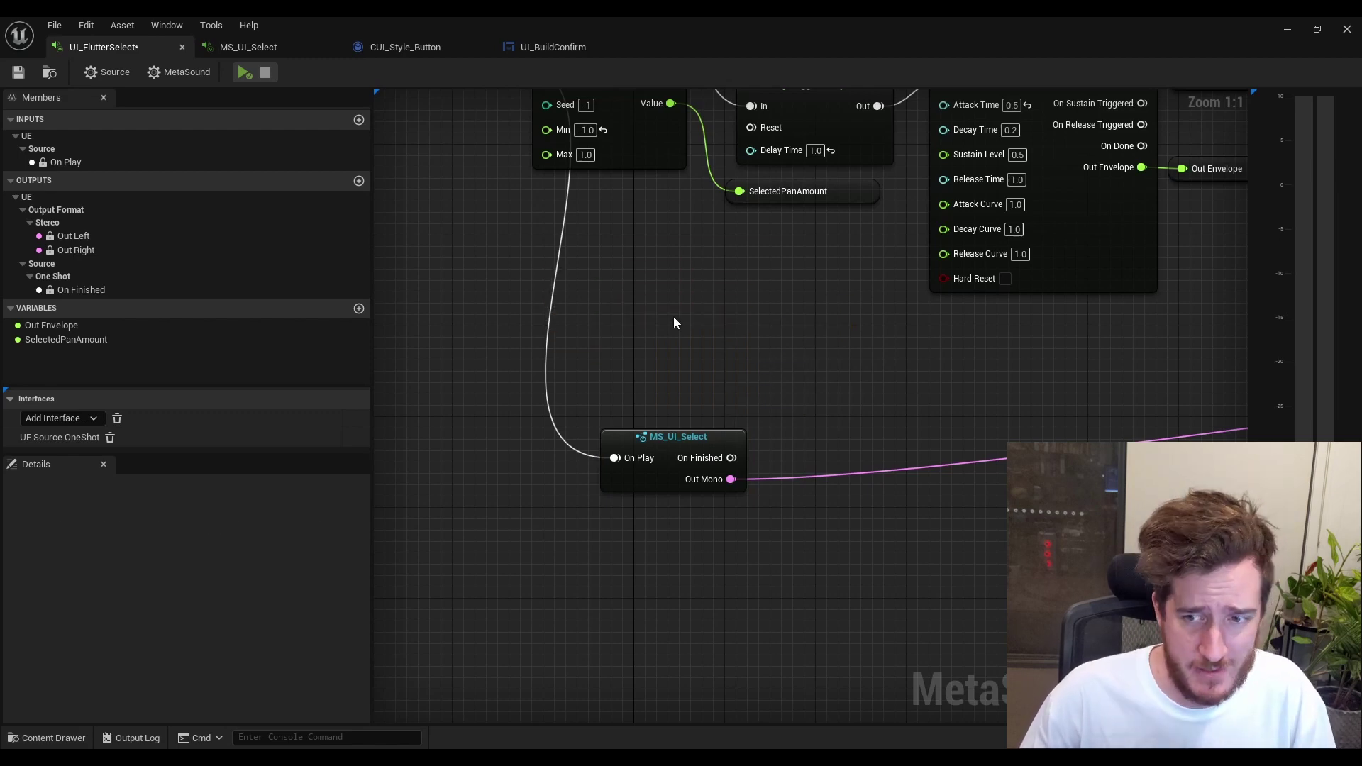
{"action": "right_click_drag", "start_coordinate": [785, 369], "coordinate": [755, 393]}
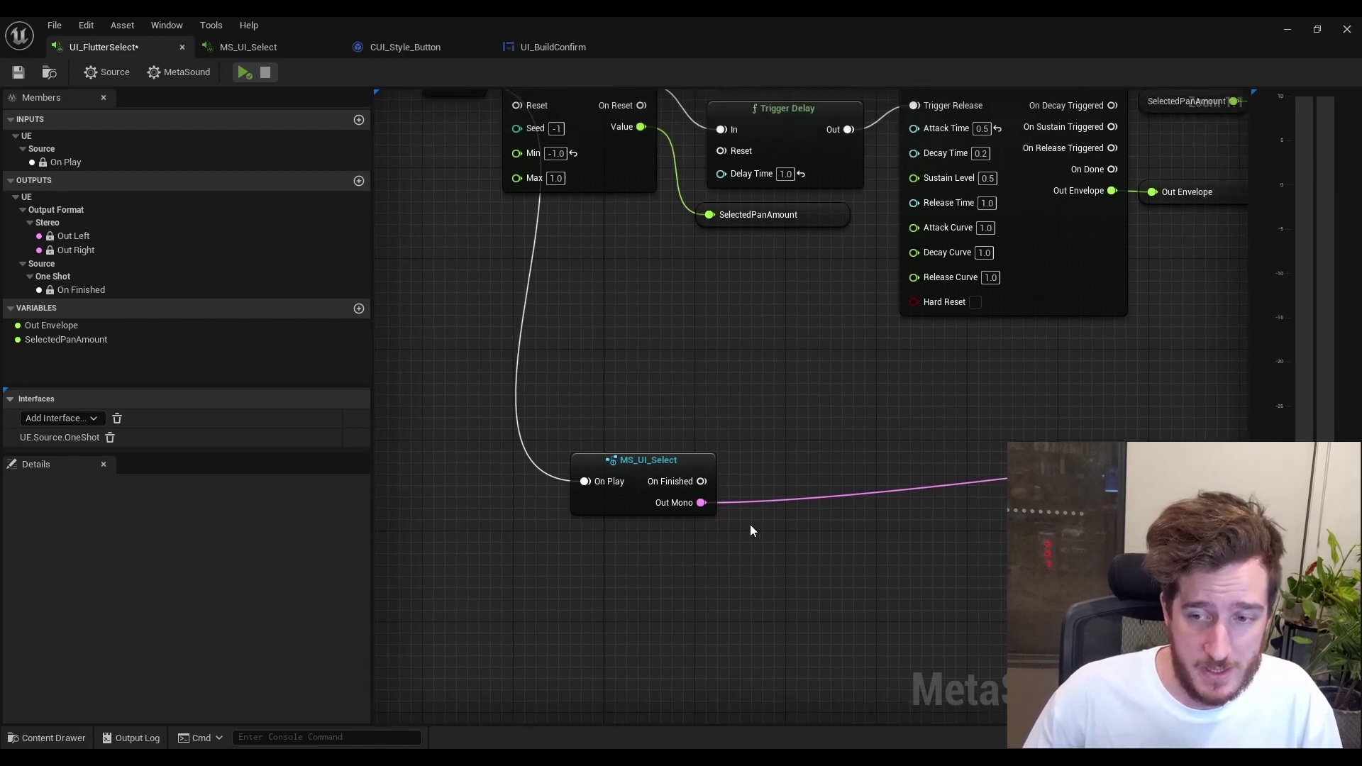
{"action": "right_click_drag", "start_coordinate": [701, 503], "coordinate": [896, 562]}
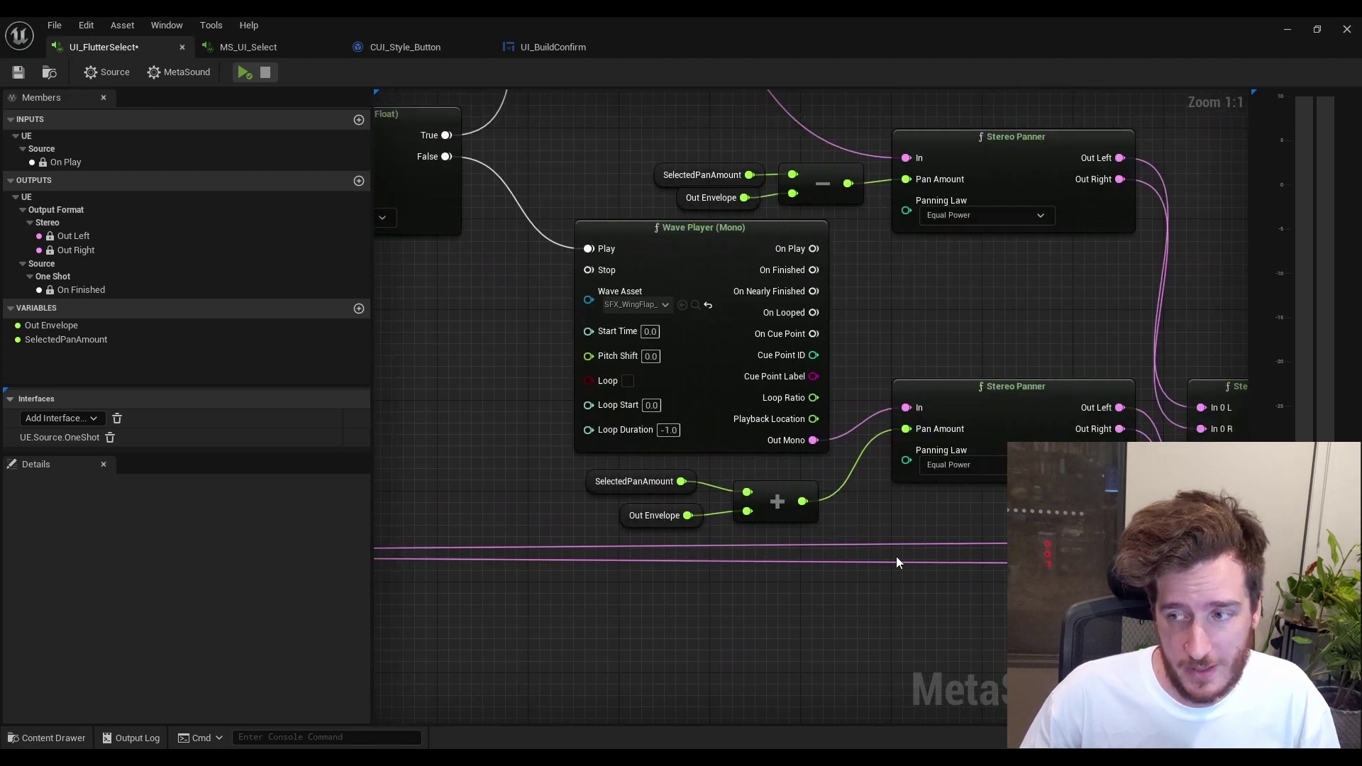
{"action": "right_click_drag", "start_coordinate": [876, 633], "coordinate": [690, 650]}
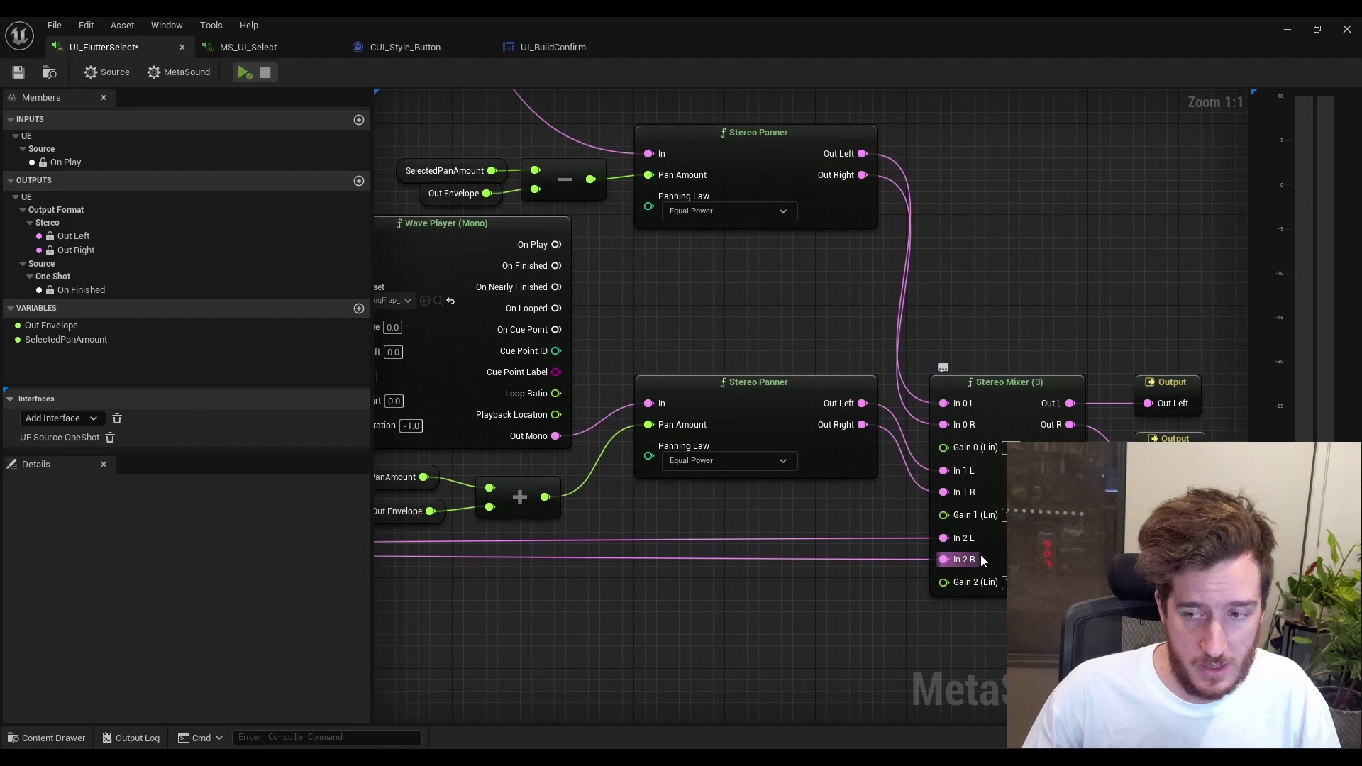
{"action": "right_click_drag", "start_coordinate": [1139, 440], "coordinate": [988, 437]}
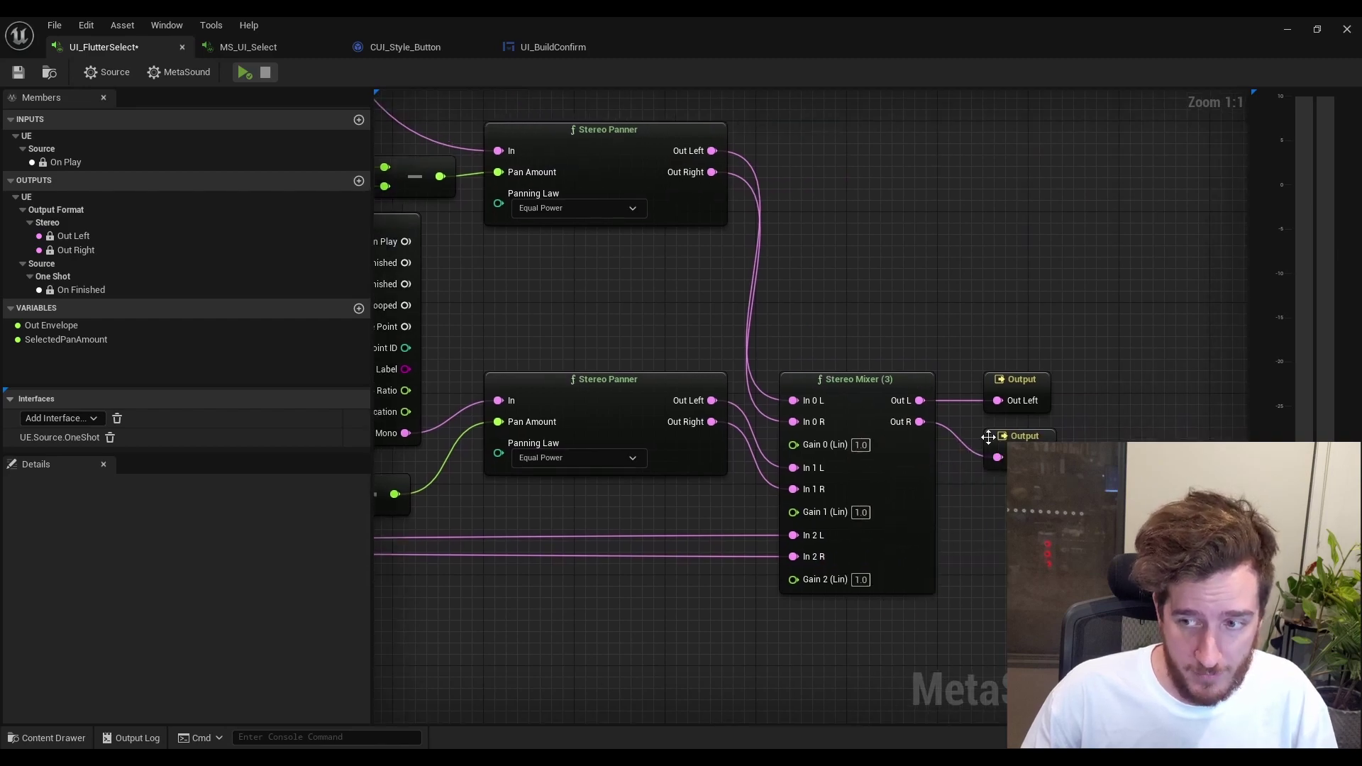
{"action": "right_click_drag", "start_coordinate": [554, 594], "coordinate": [972, 630]}
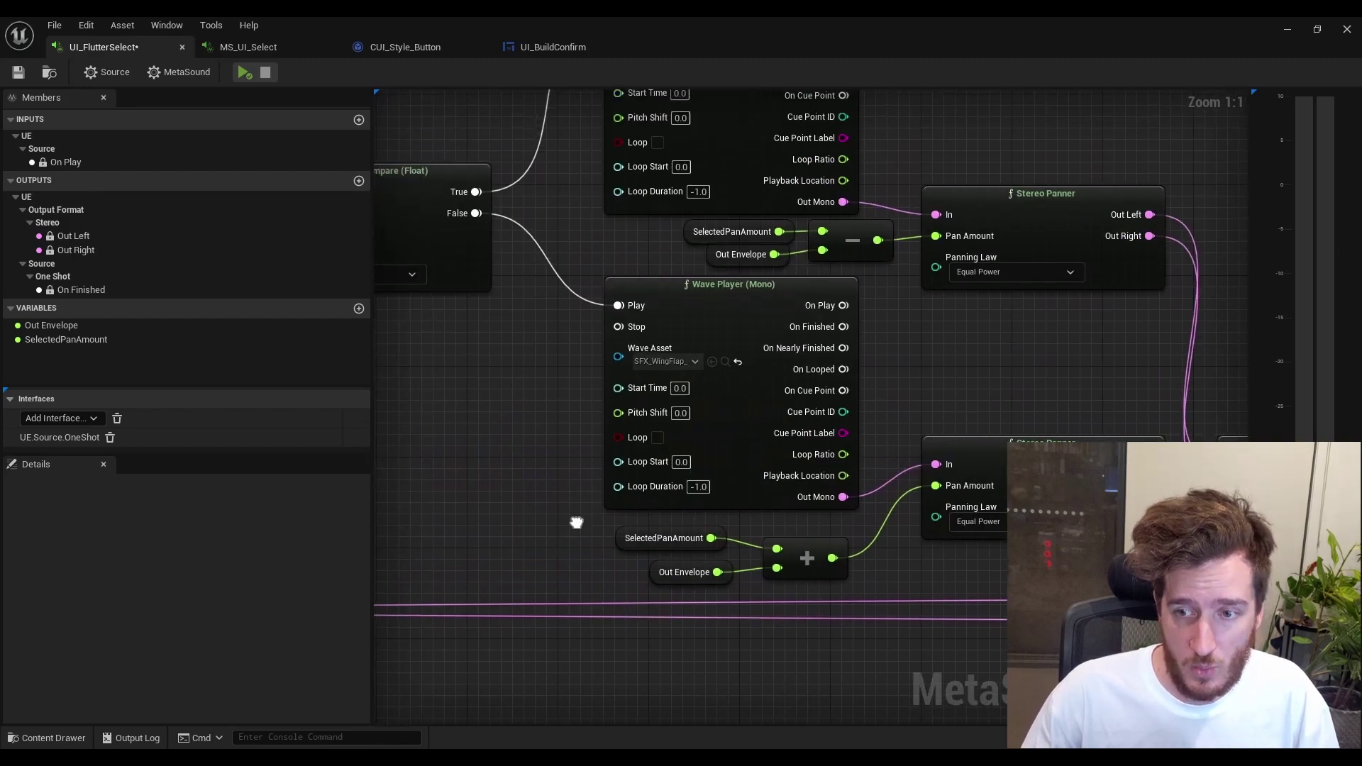
{"action": "scroll", "coordinate": [723, 496], "scroll_direction": "down", "scroll_amount": 6}
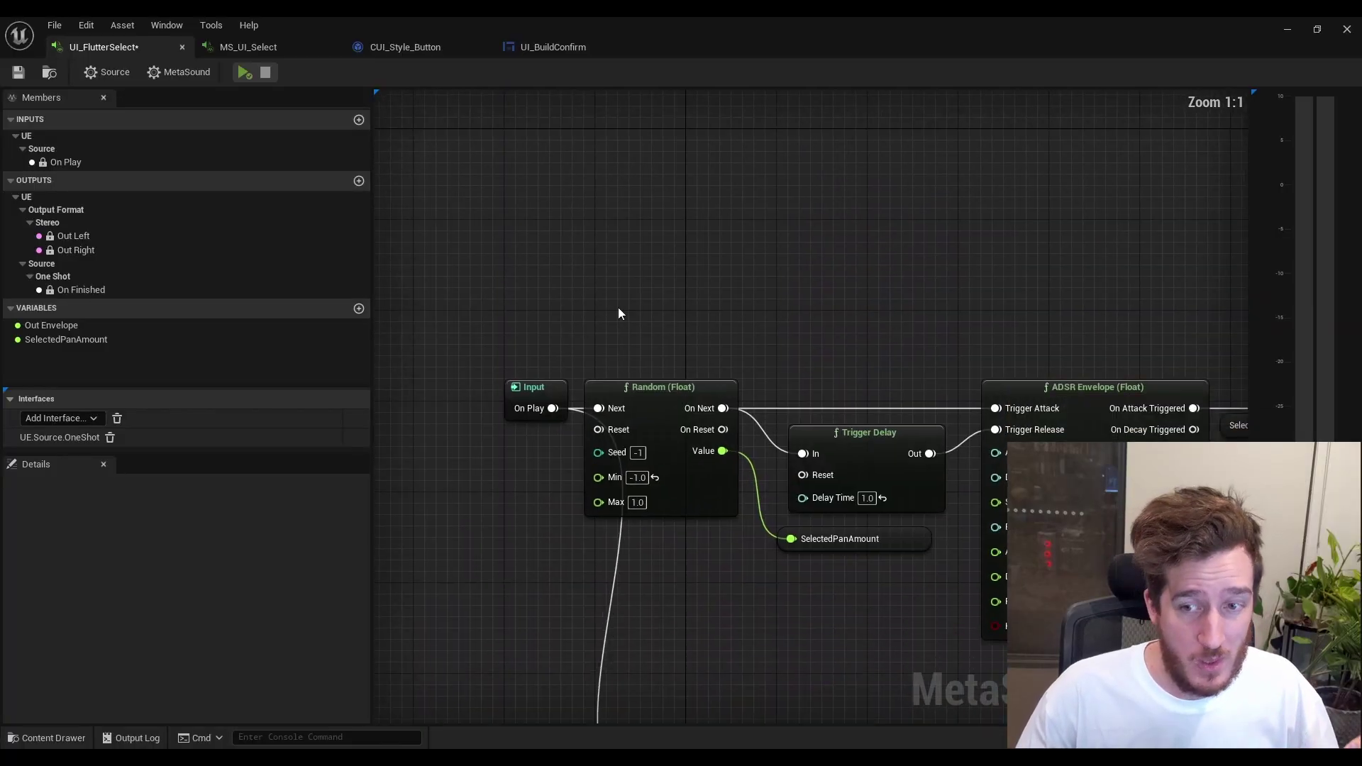
{"action": "left_click_drag", "start_coordinate": [651, 412], "coordinate": [666, 390]}
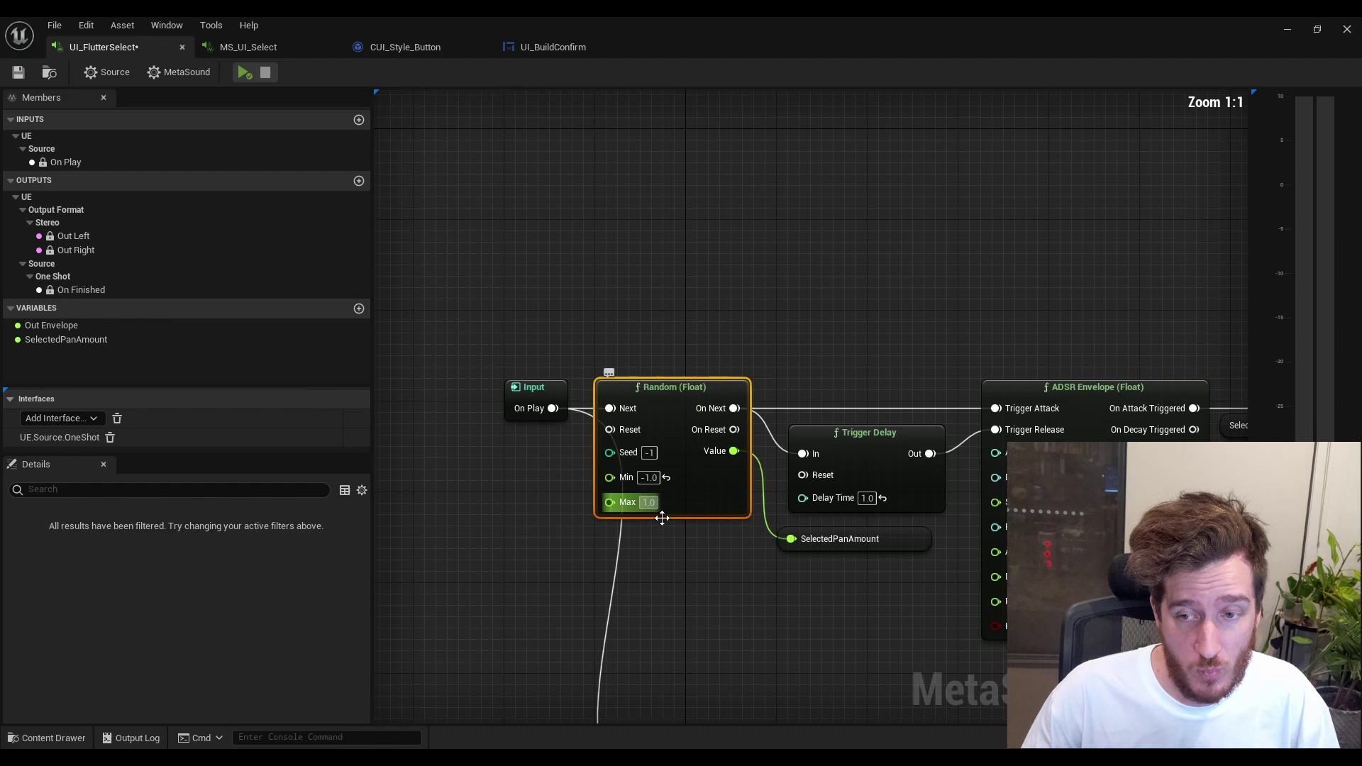
{"action": "scroll", "coordinate": [662, 518], "scroll_direction": "up", "scroll_amount": 7}
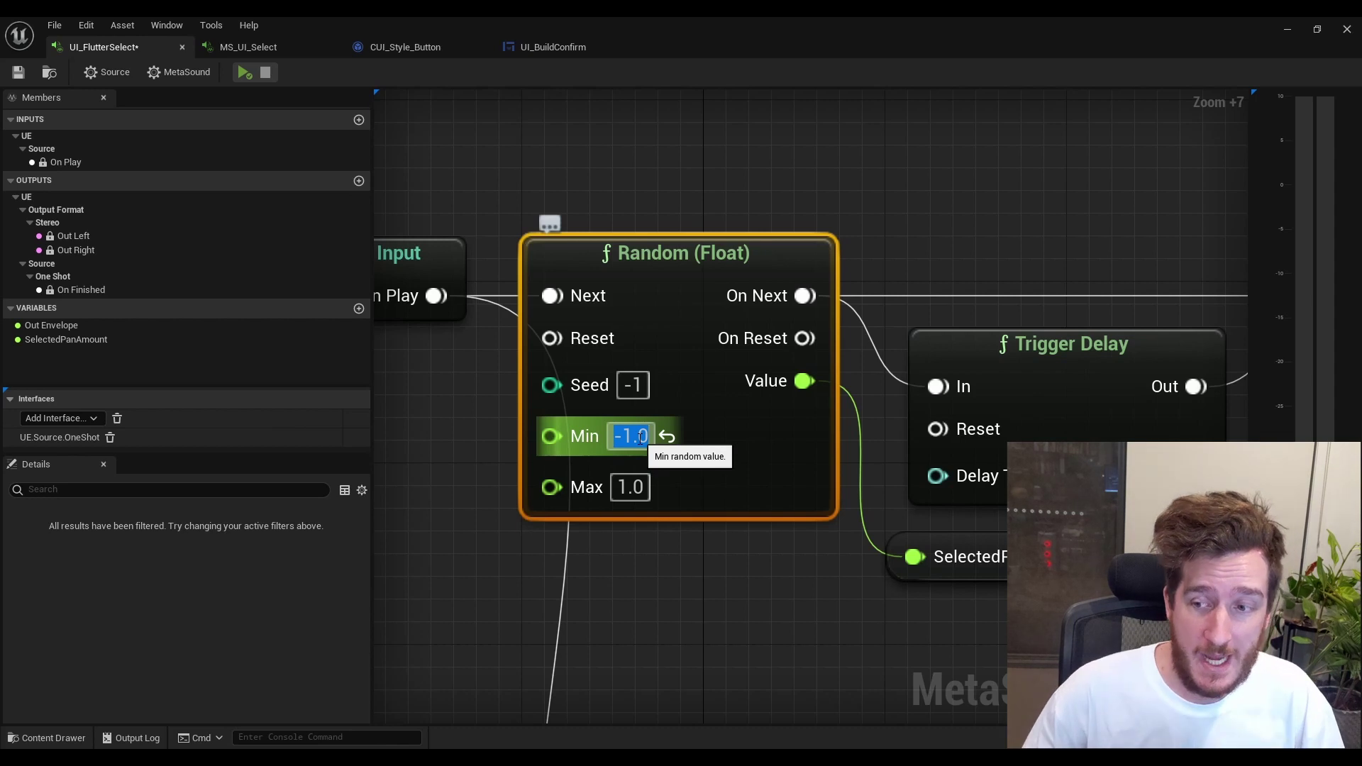
{"action": "left_click", "coordinate": [961, 557]}
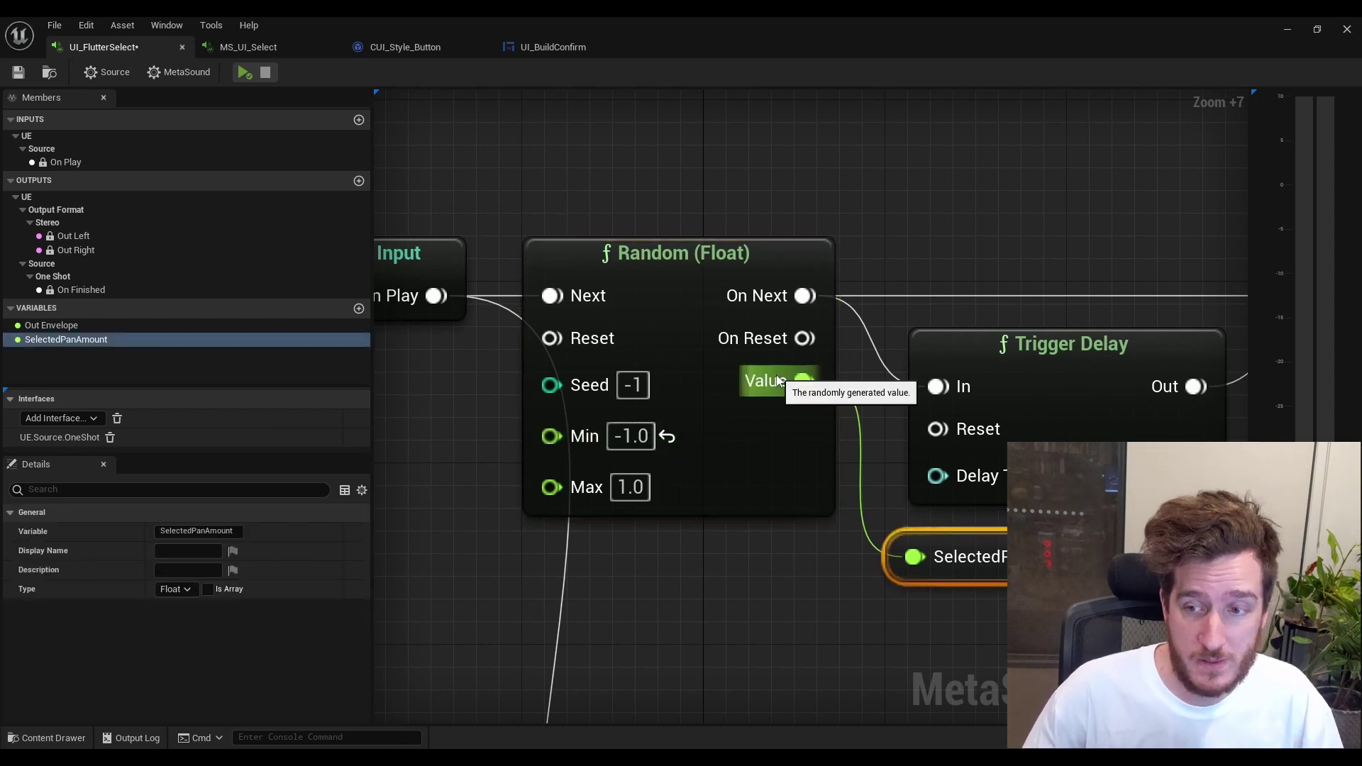
{"action": "left_click_drag", "start_coordinate": [816, 565], "coordinate": [819, 599]}
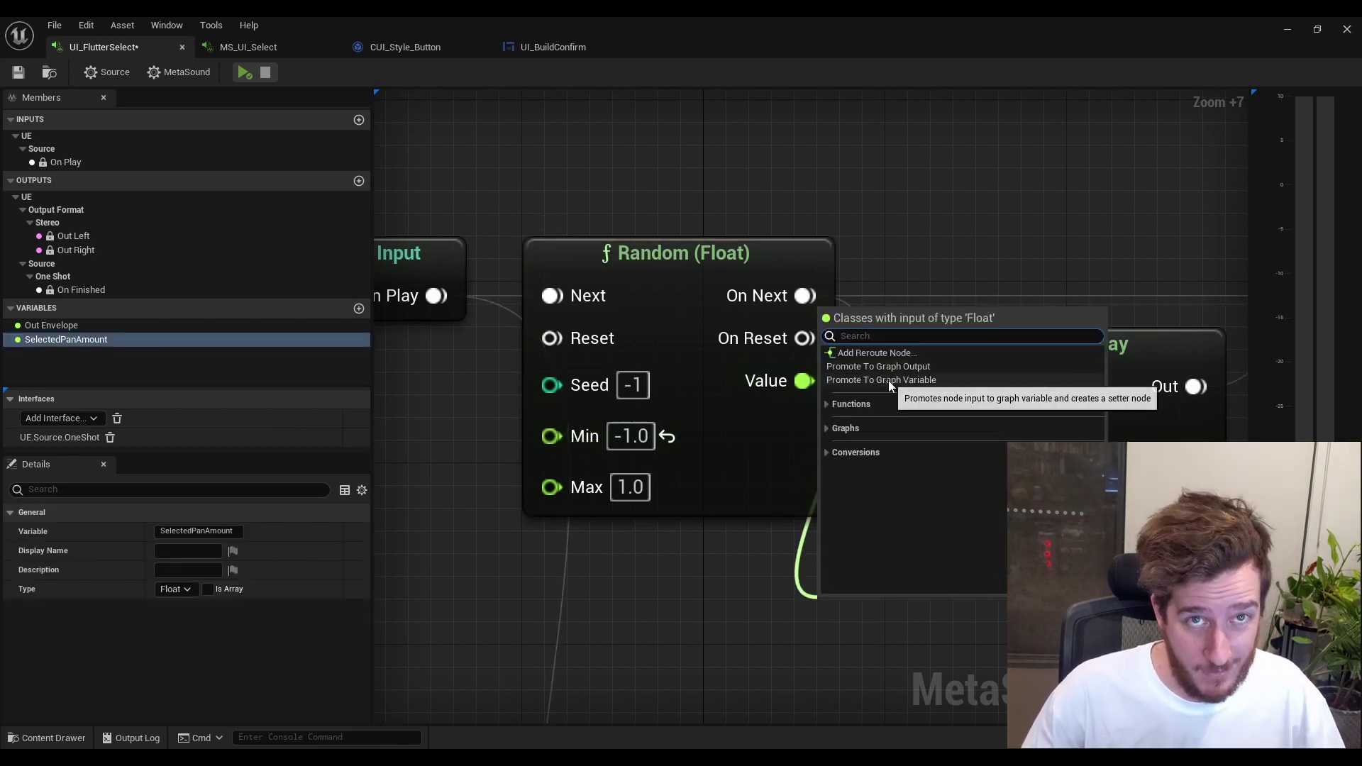
{"action": "left_click", "coordinate": [748, 602]}
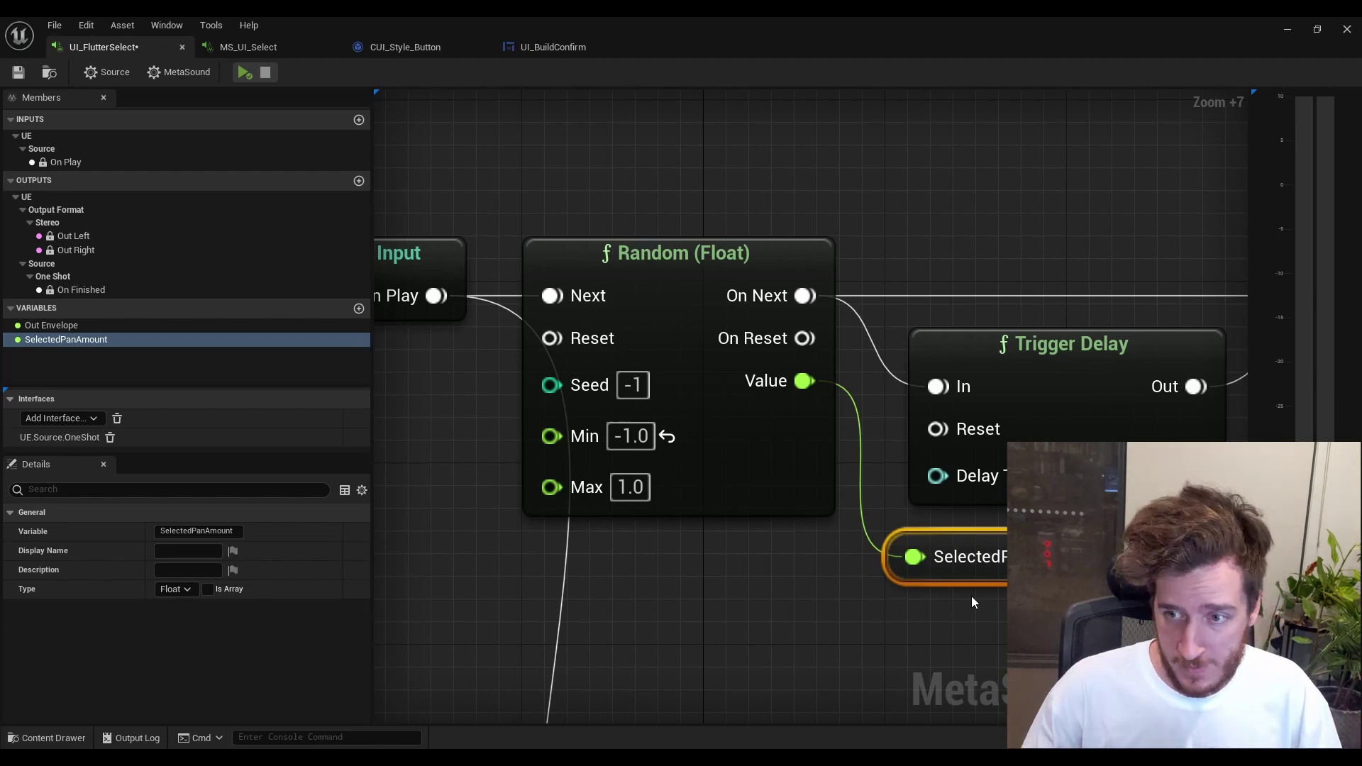
{"action": "left_click", "coordinate": [952, 272]}
{"action": "right_click_drag", "start_coordinate": [977, 249], "coordinate": [805, 231]}
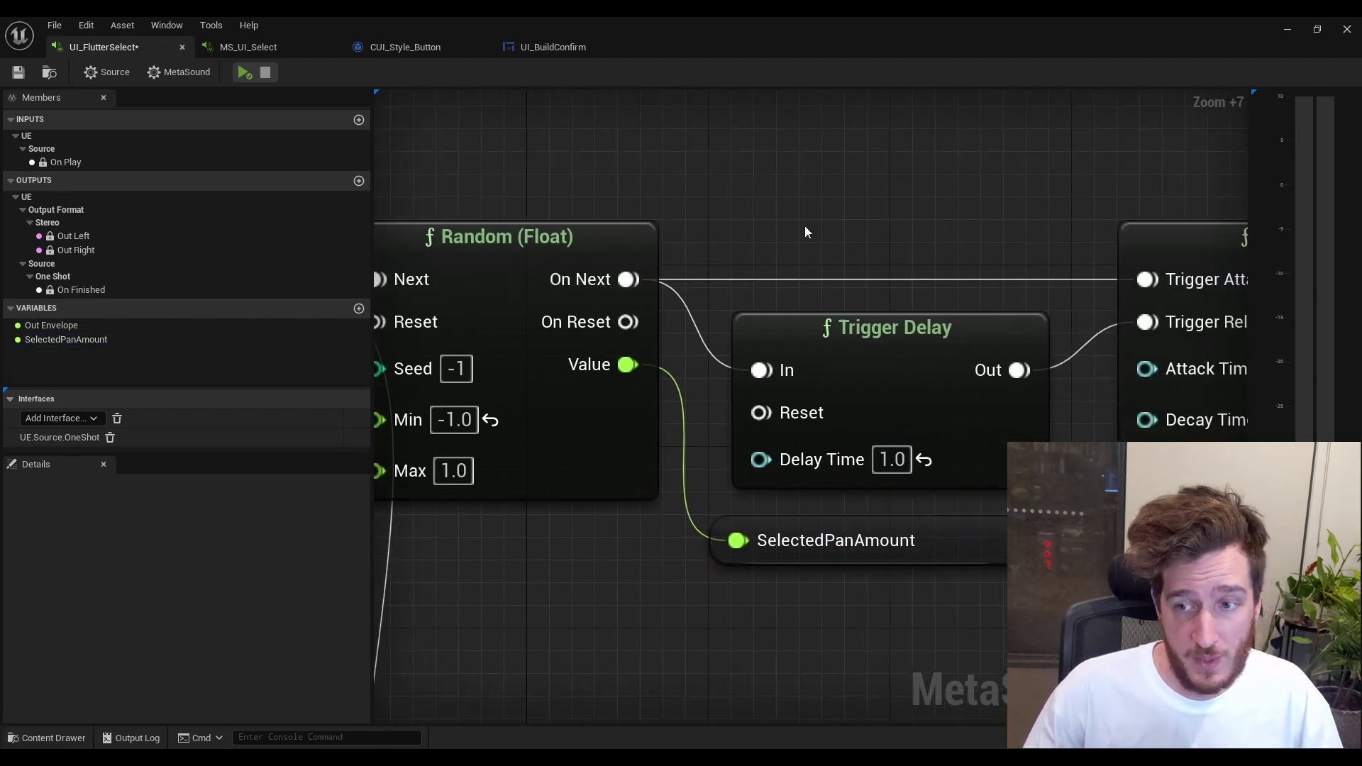
{"action": "scroll", "coordinate": [805, 231], "scroll_direction": "down", "scroll_amount": 2}
{"action": "left_click", "coordinate": [780, 346]}
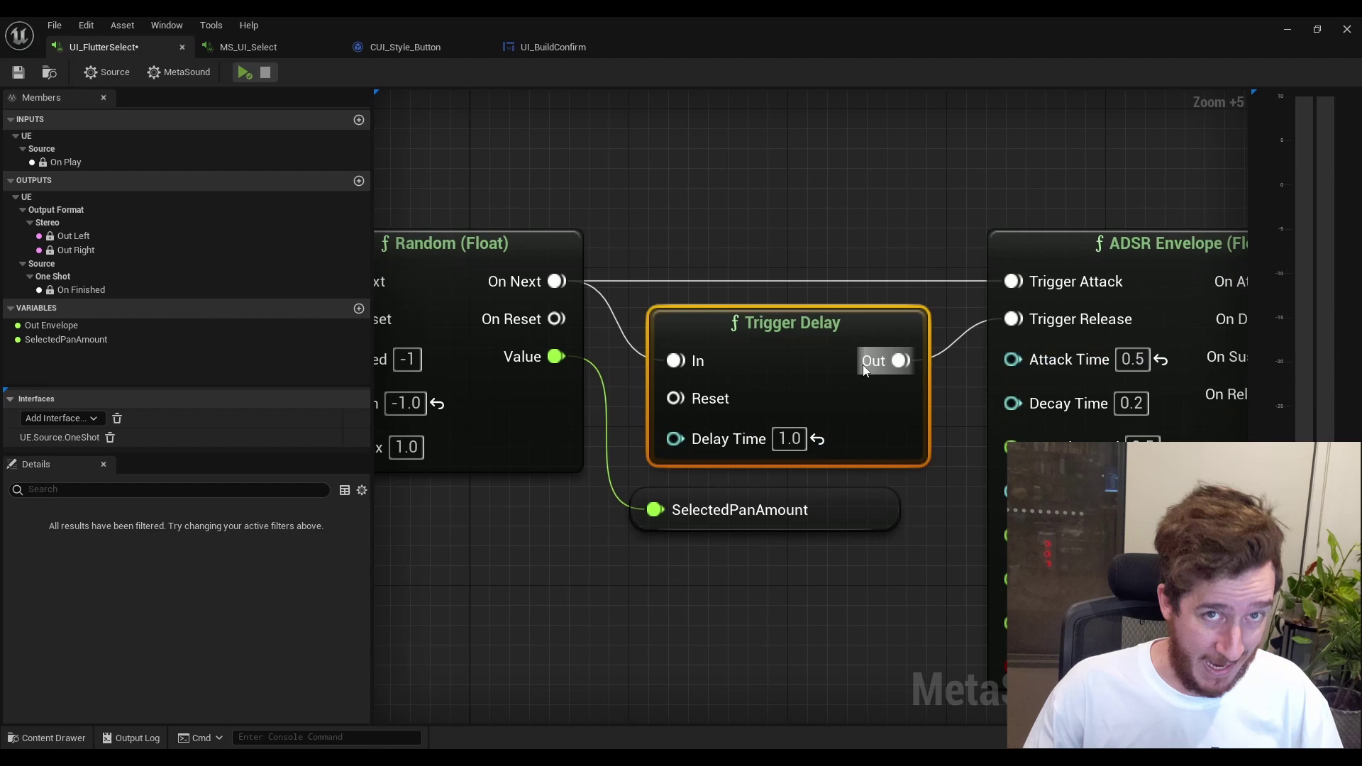
{"action": "right_click_drag", "start_coordinate": [722, 312], "coordinate": [901, 306]}
{"action": "right_click_drag", "start_coordinate": [464, 253], "coordinate": [574, 210]}
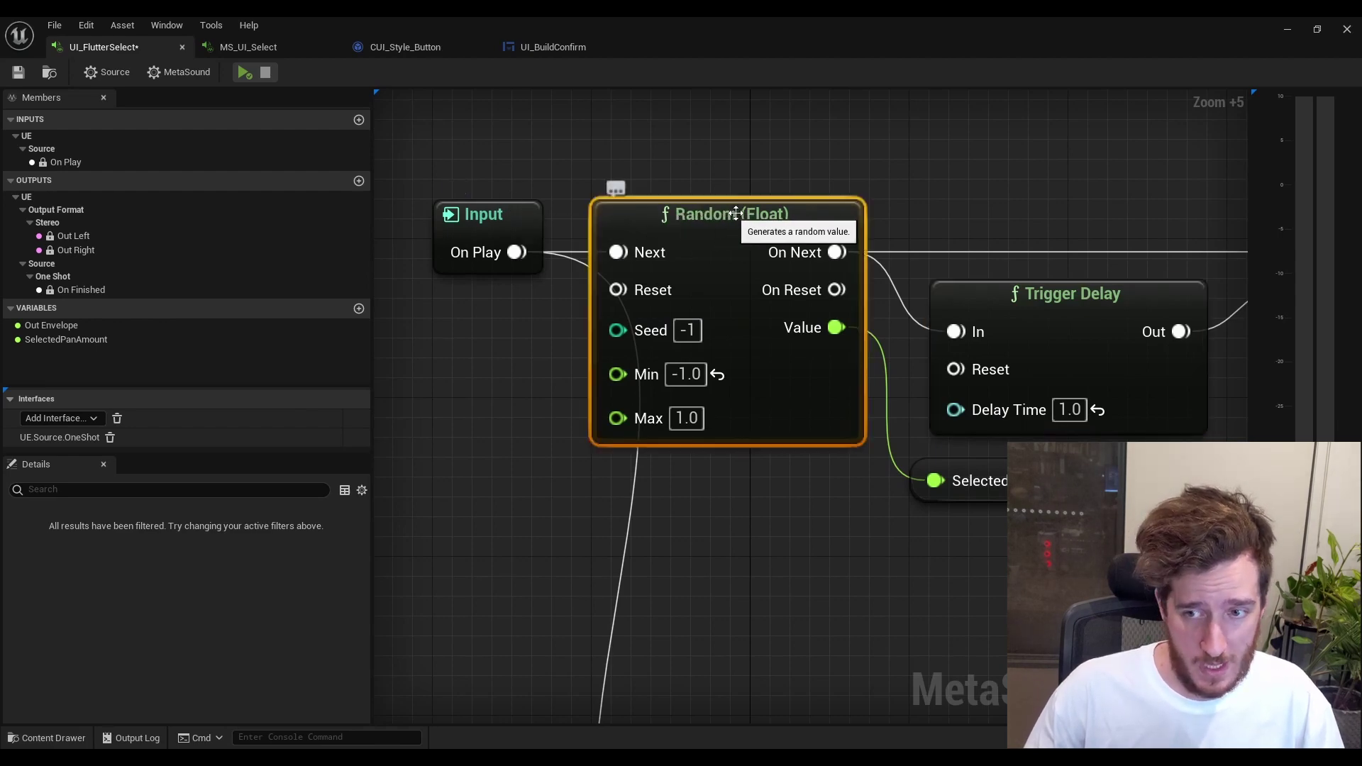
{"action": "right_click_drag", "start_coordinate": [736, 212], "coordinate": [515, 223]}
{"action": "left_click", "coordinate": [652, 308]}
{"action": "left_click", "coordinate": [752, 253]}
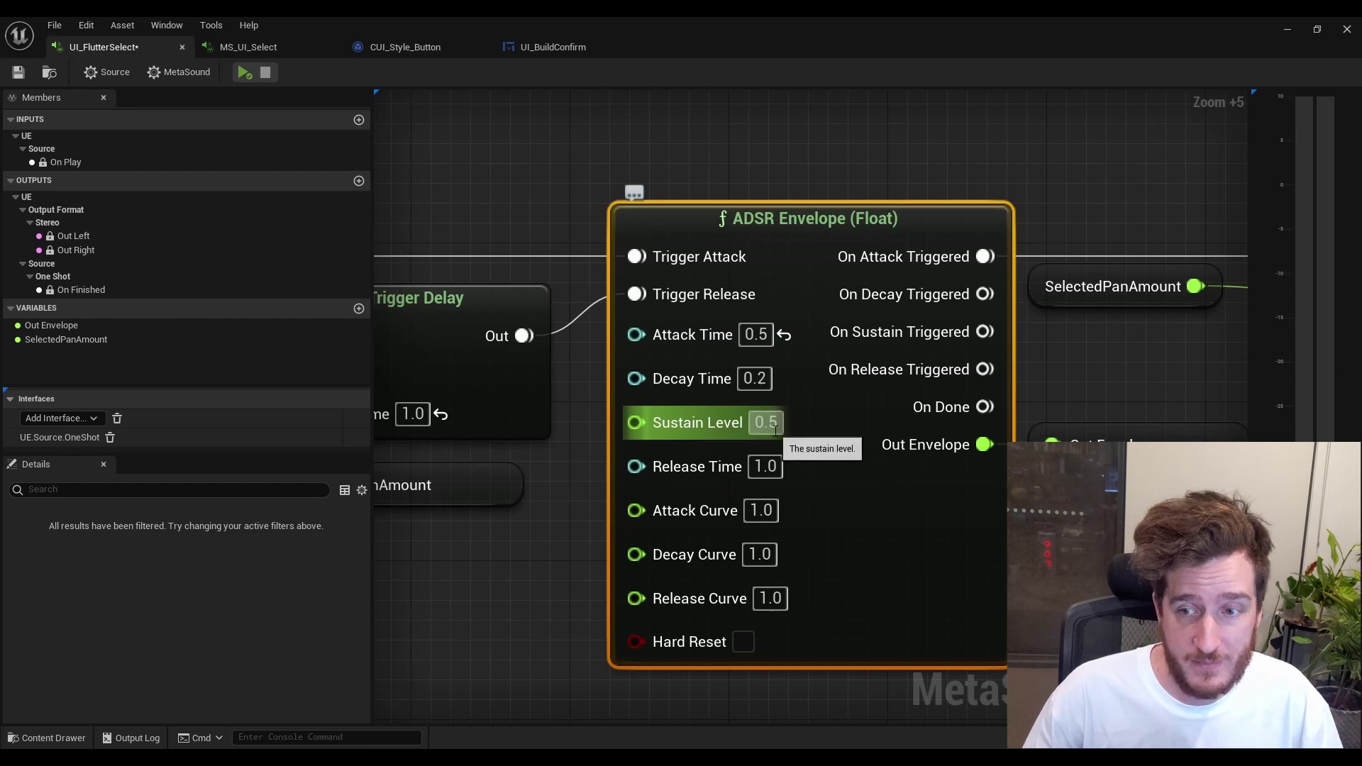
{"action": "right_click_drag", "start_coordinate": [569, 478], "coordinate": [749, 501]}
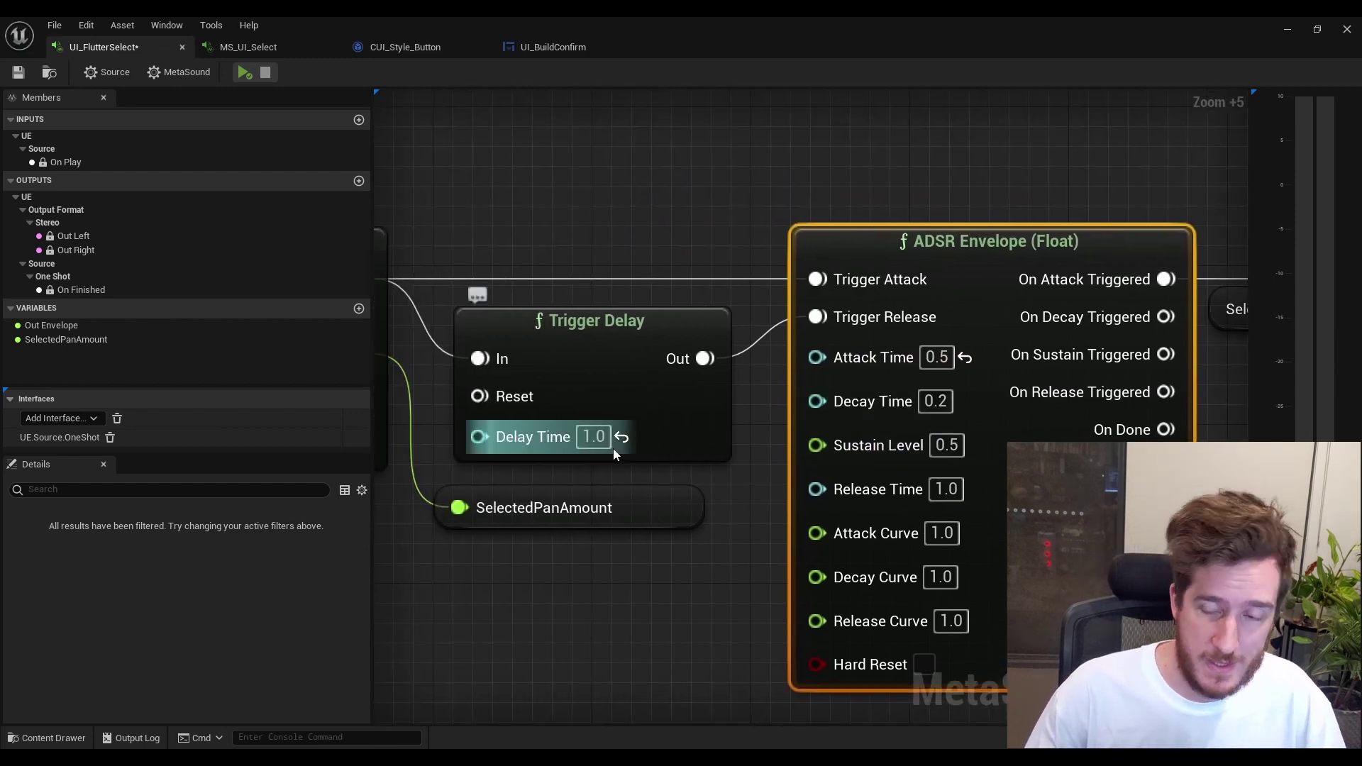
{"action": "right_click_drag", "start_coordinate": [750, 537], "coordinate": [662, 536]}
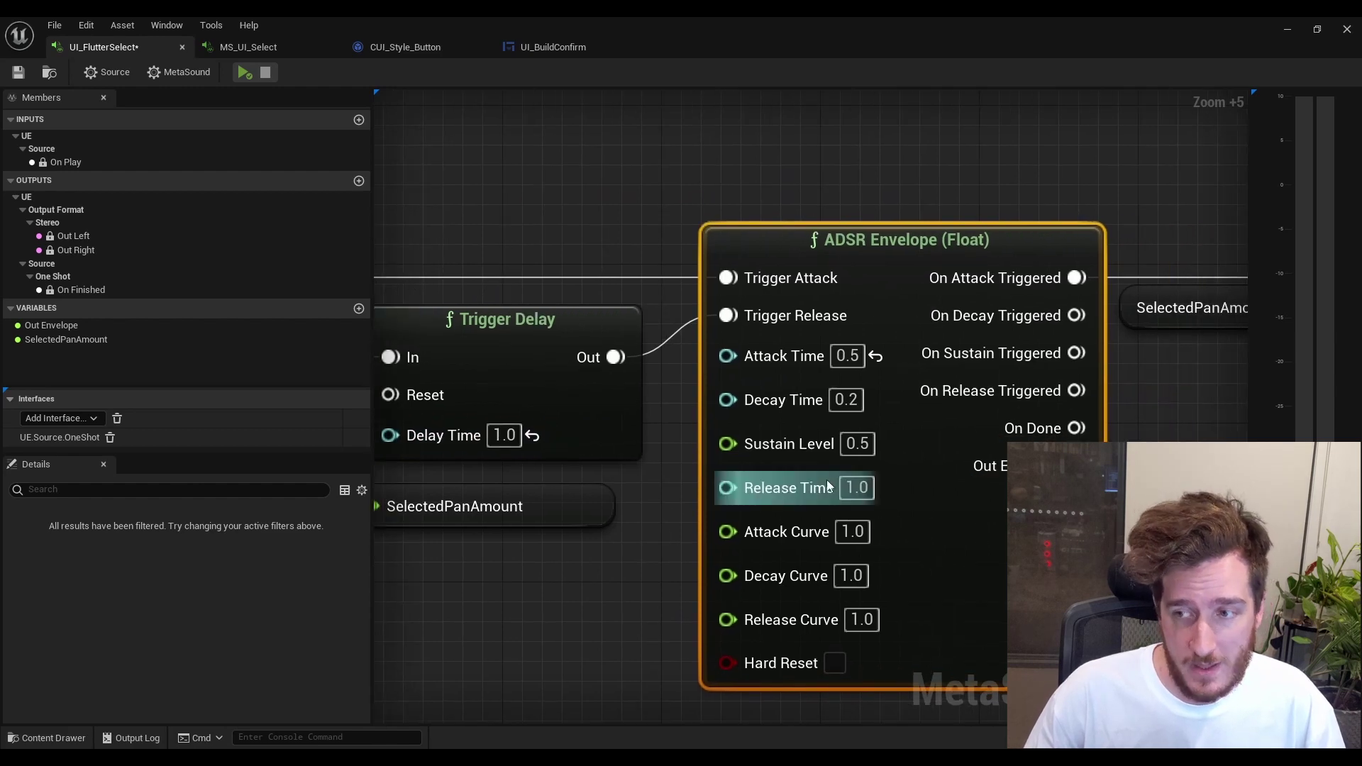
{"action": "right_click_drag", "start_coordinate": [980, 181], "coordinate": [662, 177]}
{"action": "mouse_move", "coordinate": [803, 227]}
{"action": "right_mouse_down"}
{"action": "mouse_move", "coordinate": [666, 243]}
{"action": "mouse_move", "coordinate": [769, 194]}
{"action": "mouse_move", "coordinate": [915, 189]}
{"action": "right_mouse_up"}
{"action": "scroll", "coordinate": [699, 241], "scroll_direction": "down", "scroll_amount": 2}
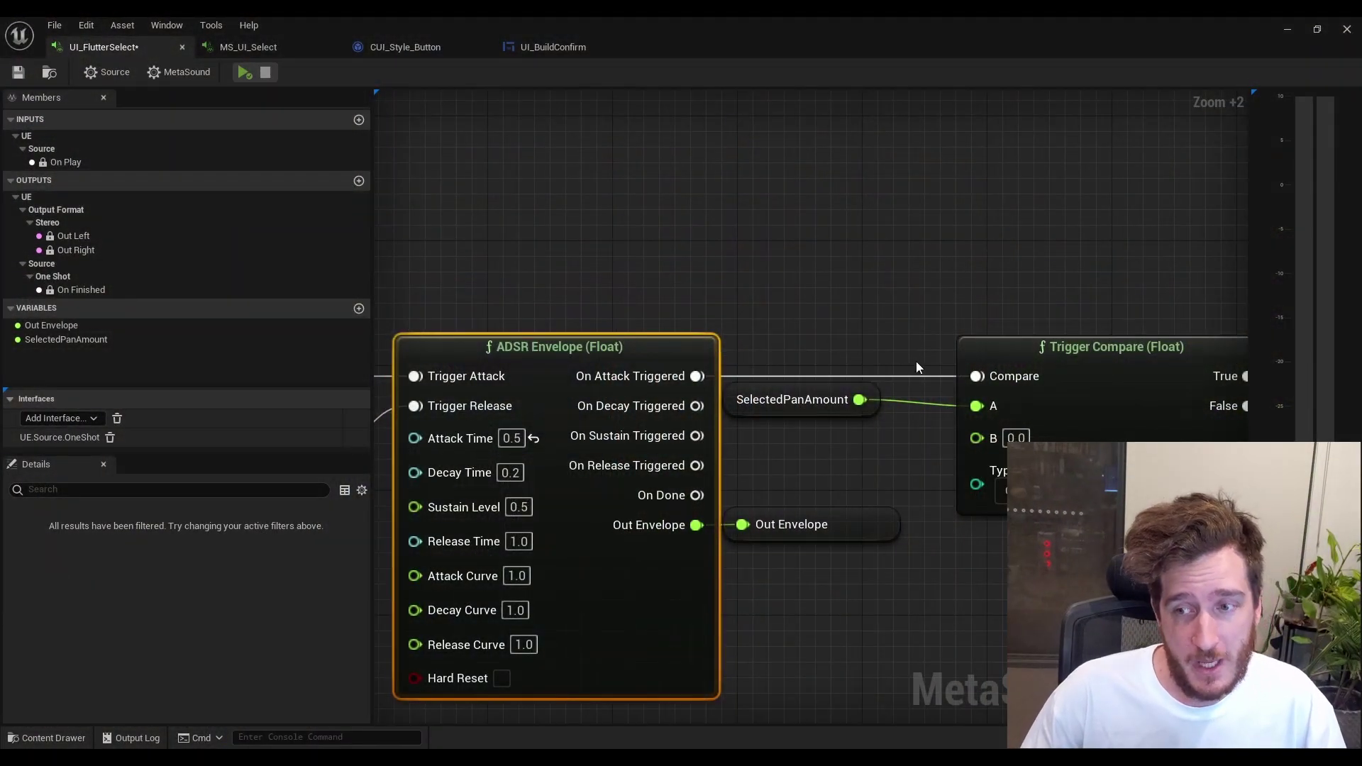
{"action": "right_click_drag", "start_coordinate": [917, 360], "coordinate": [724, 328]}
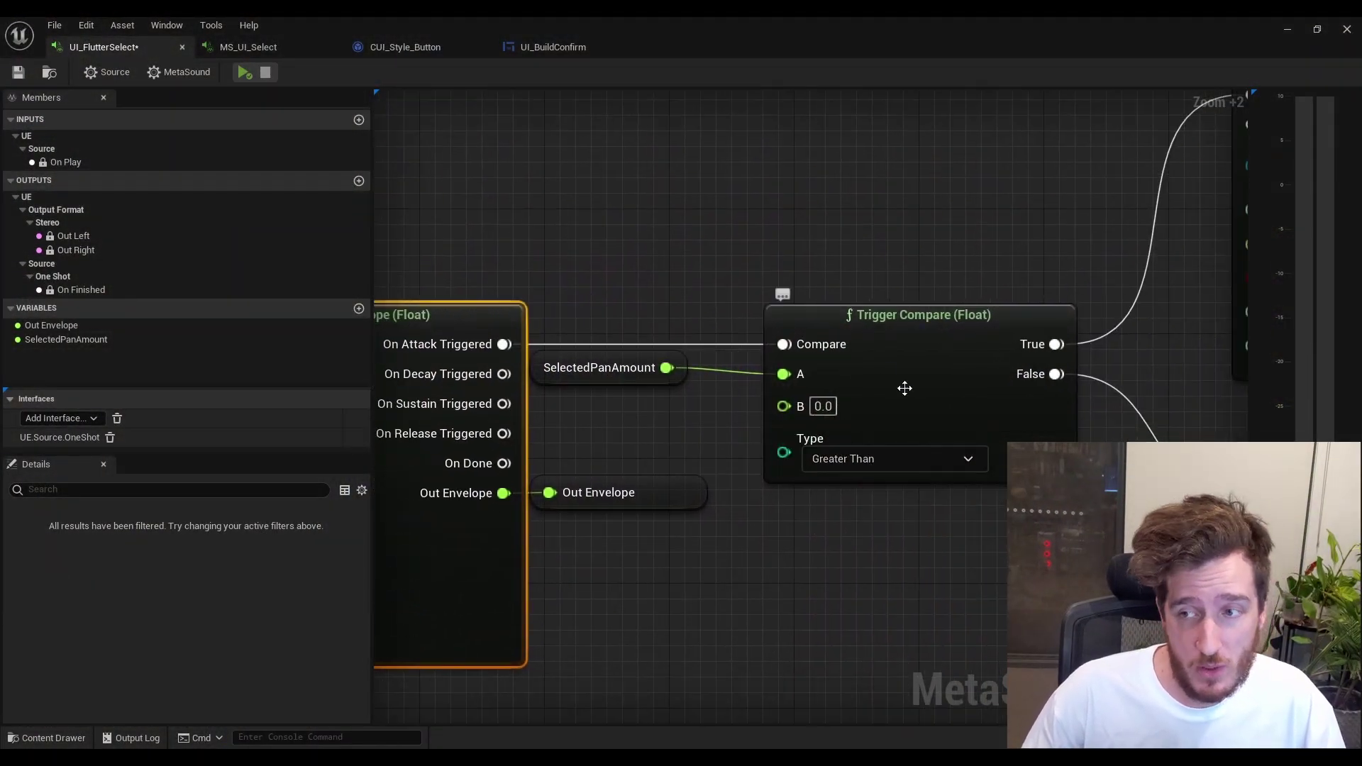
{"action": "right_click_drag", "start_coordinate": [948, 515], "coordinate": [606, 317]}
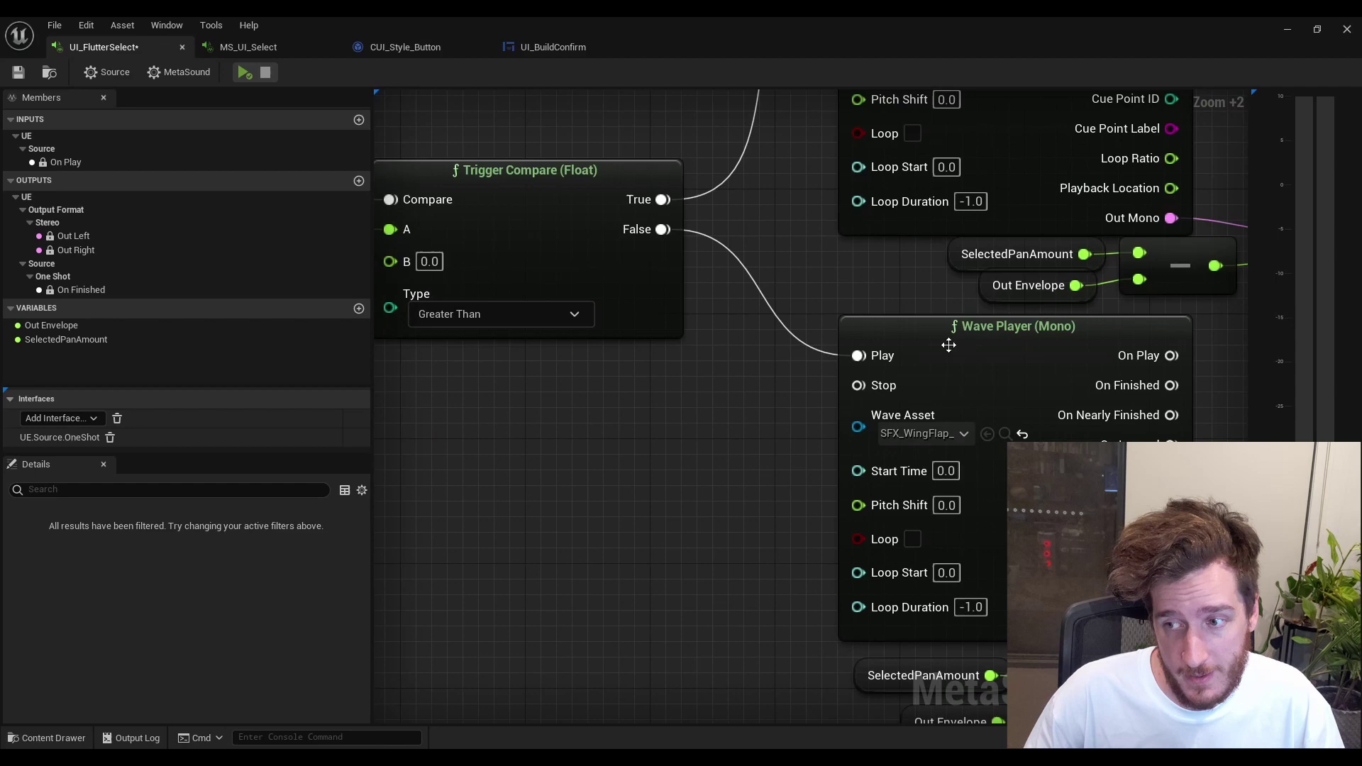
{"action": "right_click_drag", "start_coordinate": [949, 345], "coordinate": [667, 408]}
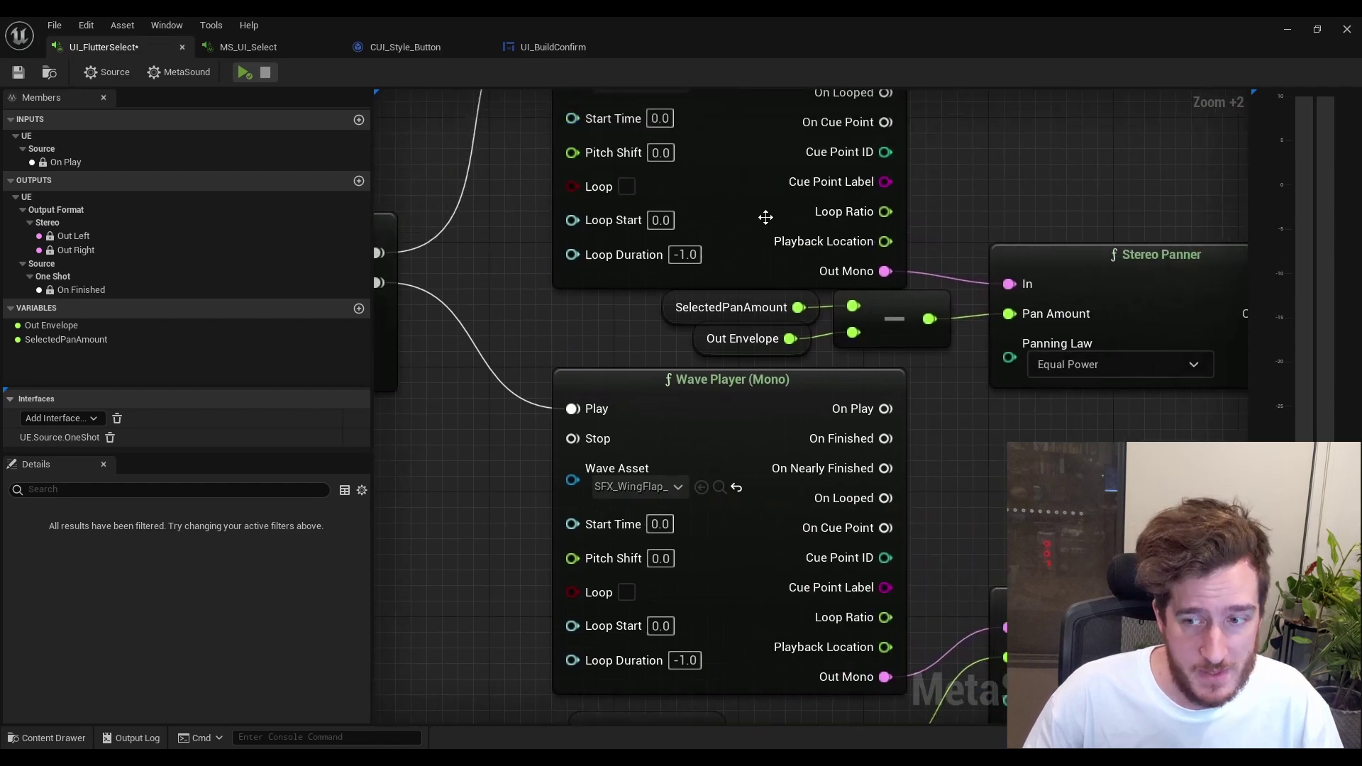
{"action": "scroll", "coordinate": [708, 576], "scroll_direction": "down", "scroll_amount": 2}
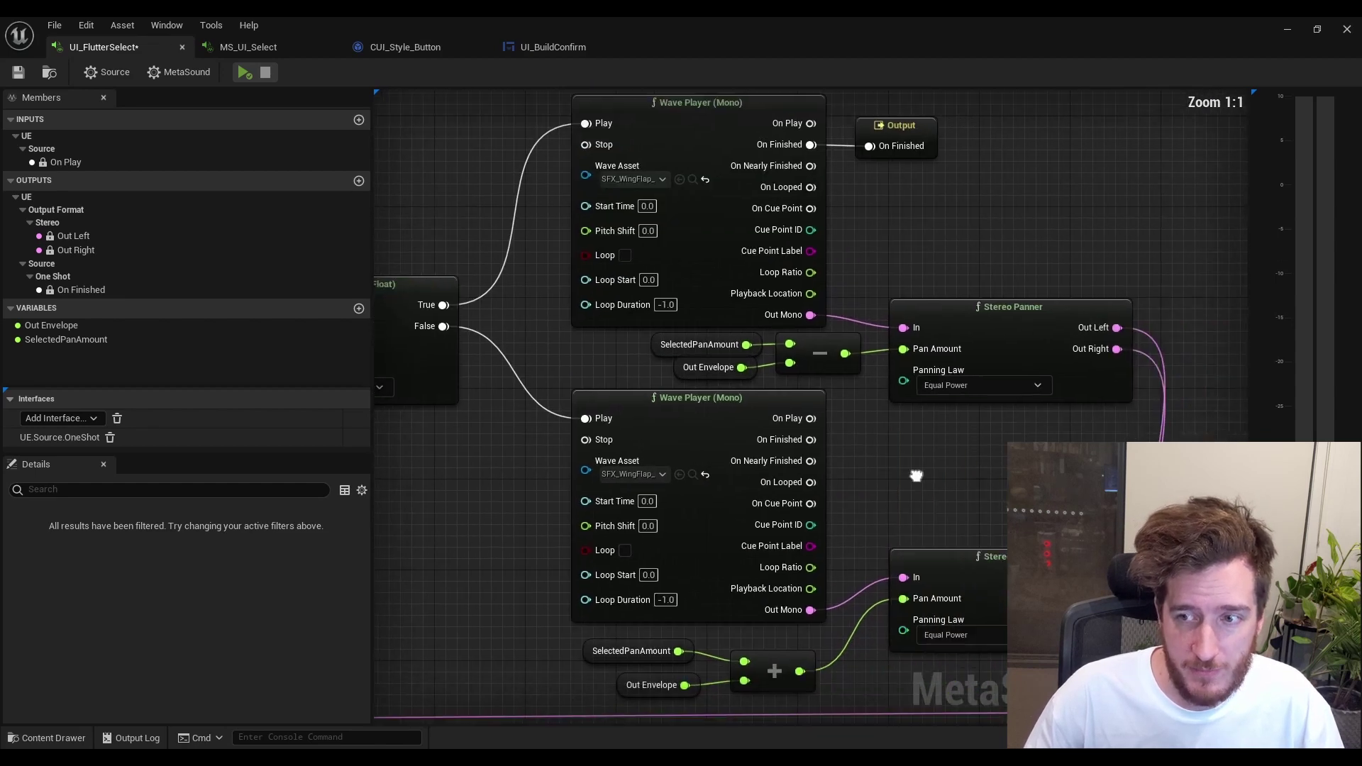
{"action": "left_click", "coordinate": [943, 301]}
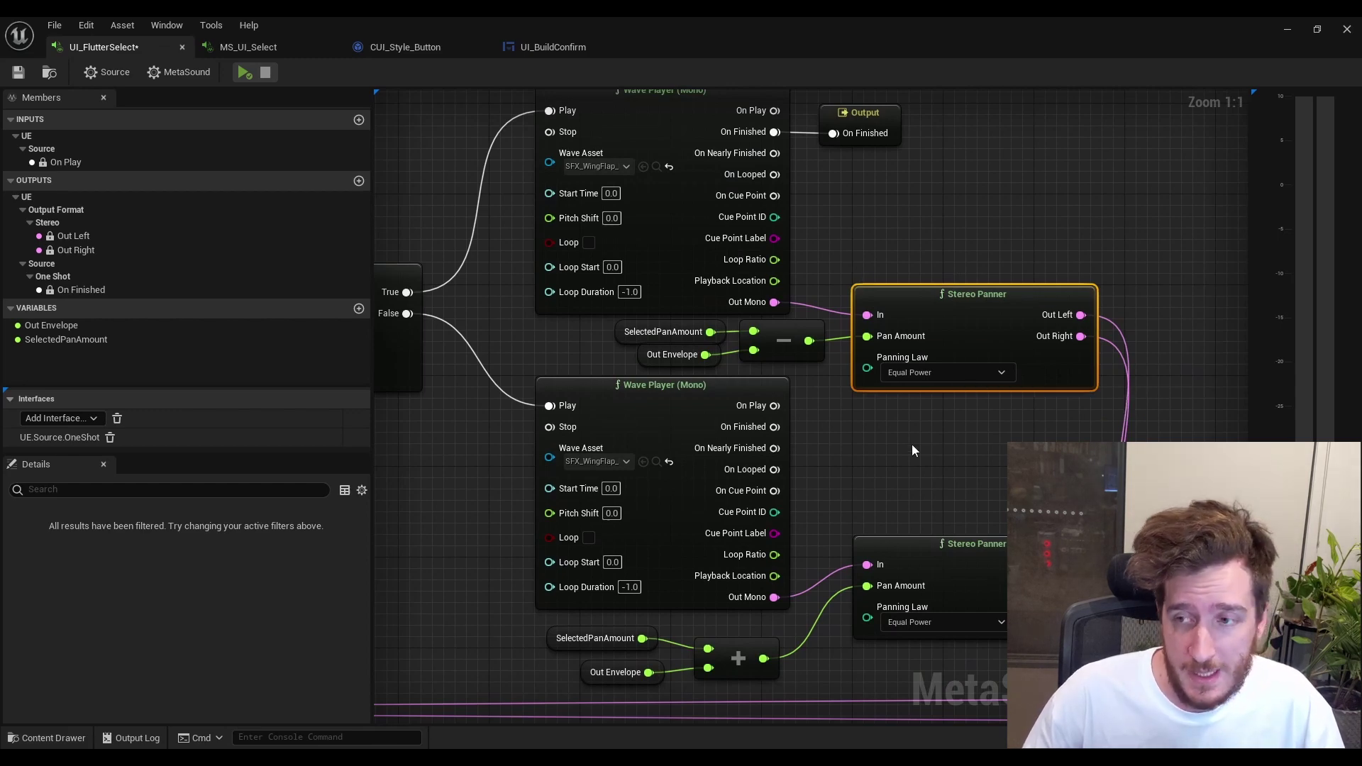
{"action": "right_click_drag", "start_coordinate": [912, 444], "coordinate": [1065, 444]}
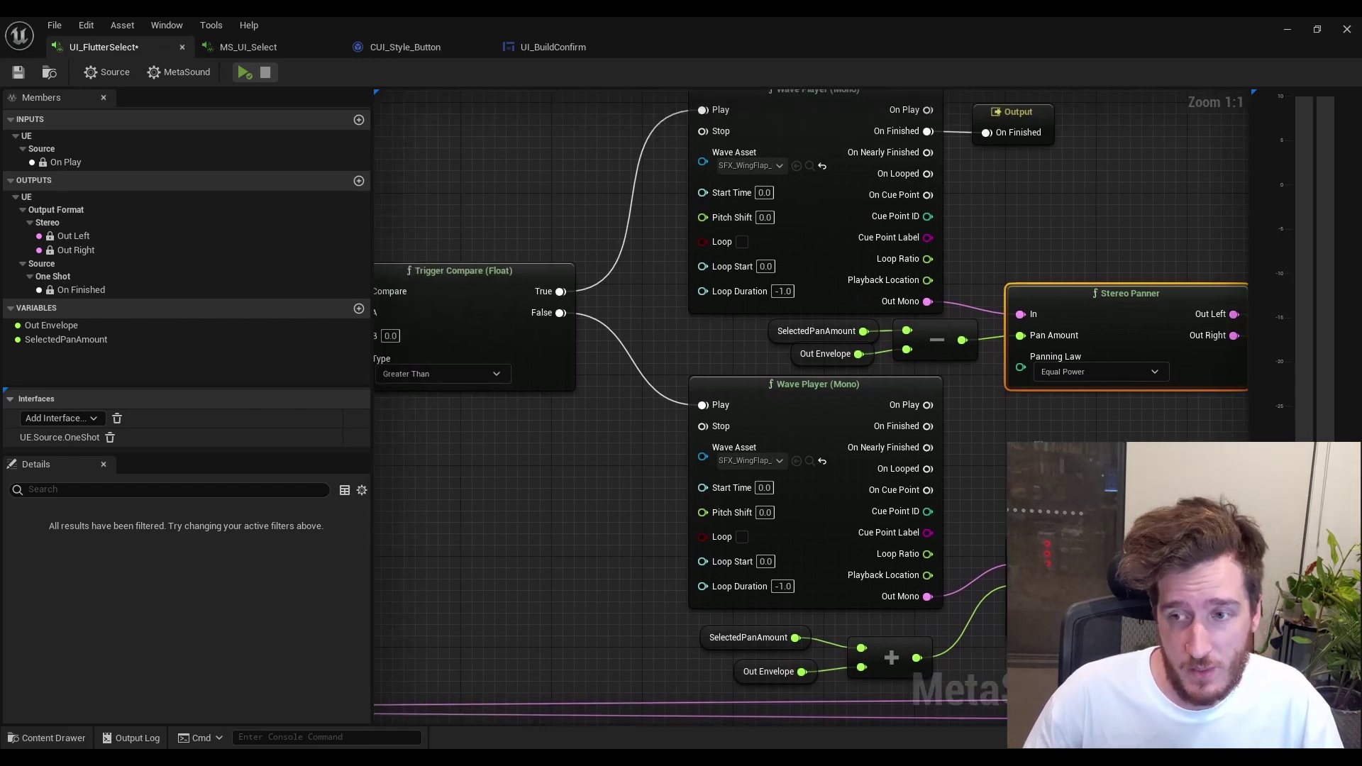
{"action": "left_click", "coordinate": [836, 334]}
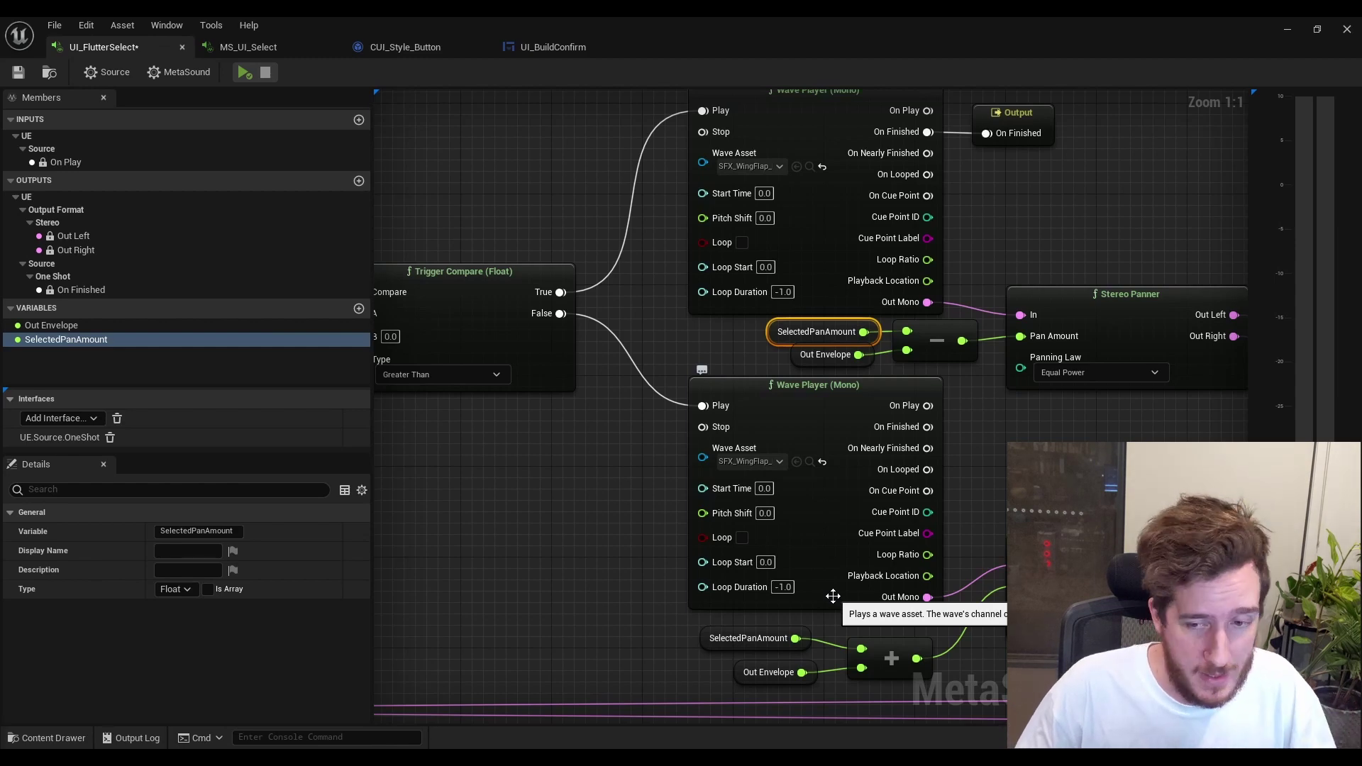
{"action": "left_click", "coordinate": [972, 617]}
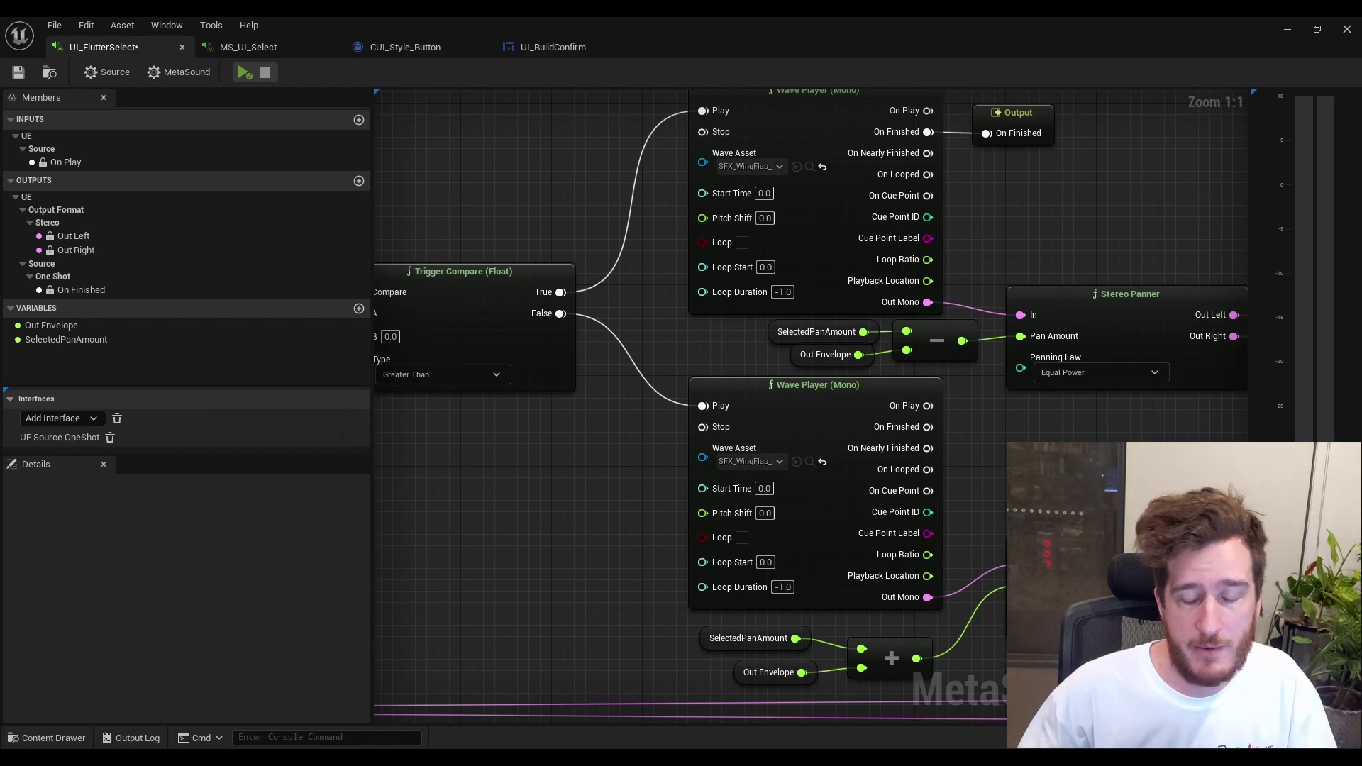
{"action": "right_click_drag", "start_coordinate": [1066, 455], "coordinate": [814, 378]}
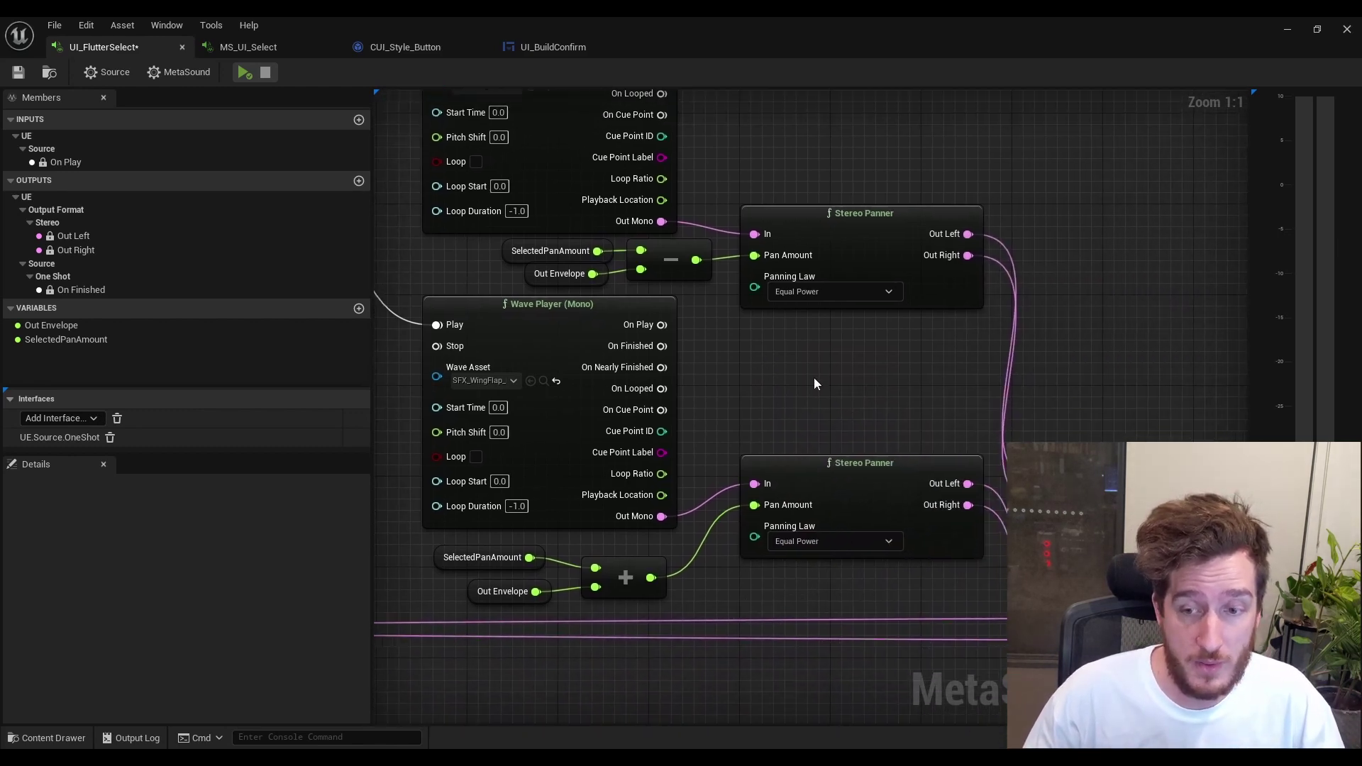
{"action": "scroll", "coordinate": [850, 380], "scroll_direction": "down", "scroll_amount": 3}
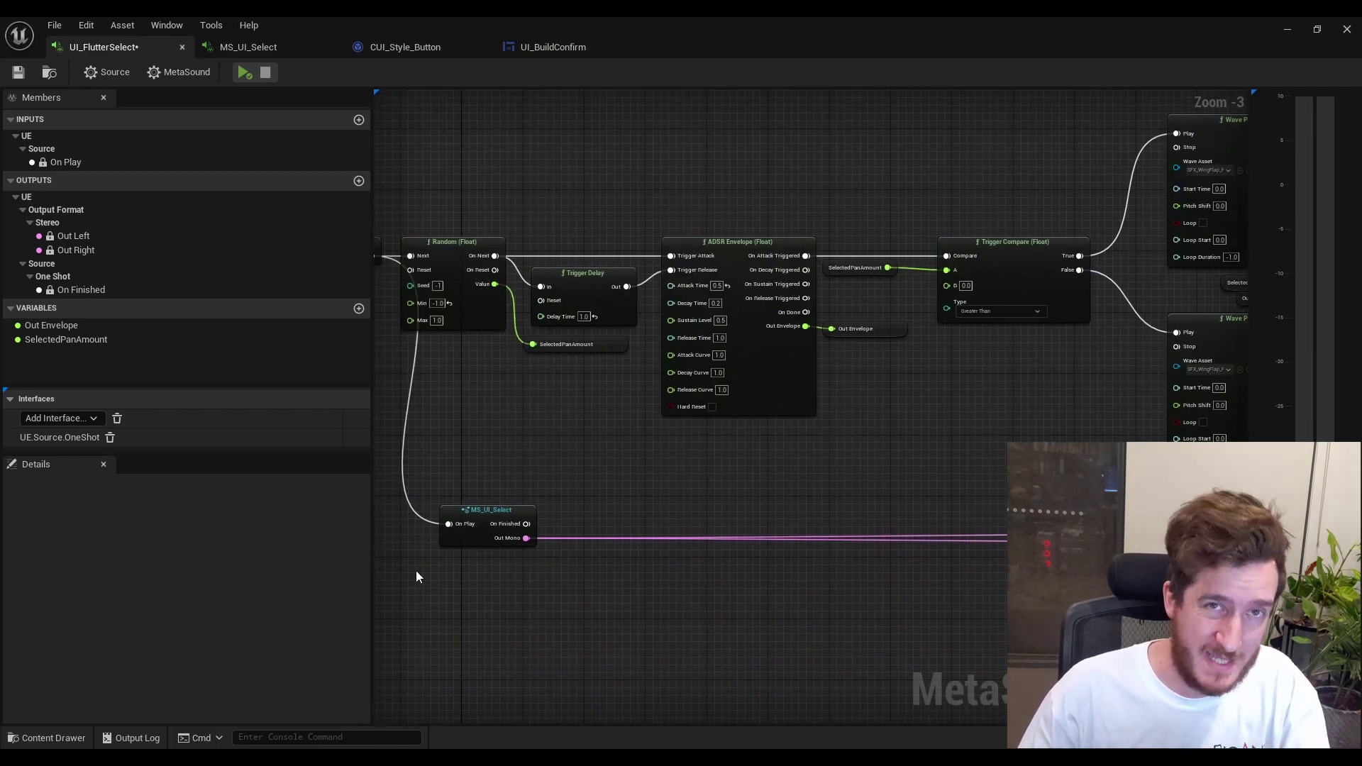
{"action": "right_click_drag", "start_coordinate": [769, 611], "coordinate": [557, 487]}
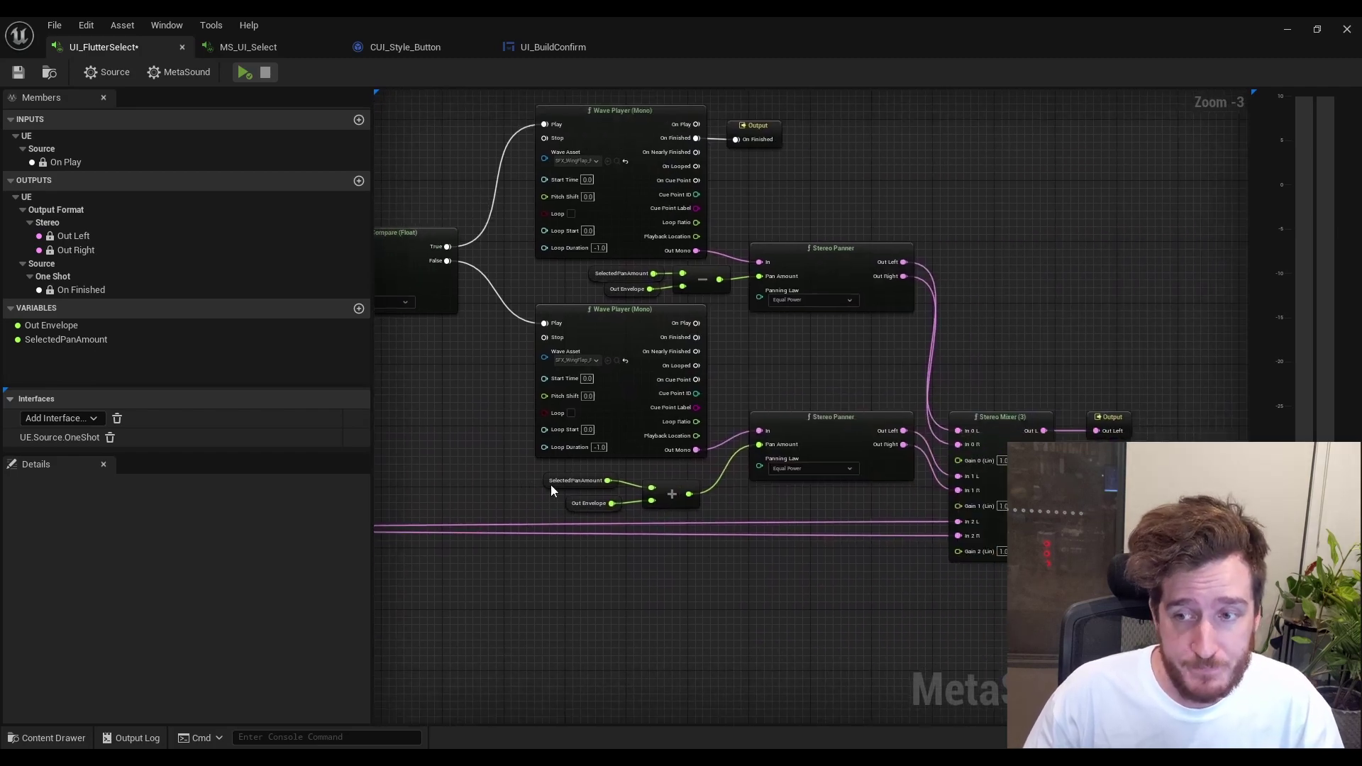
{"action": "scroll", "coordinate": [557, 487], "scroll_direction": "up", "scroll_amount": 3}
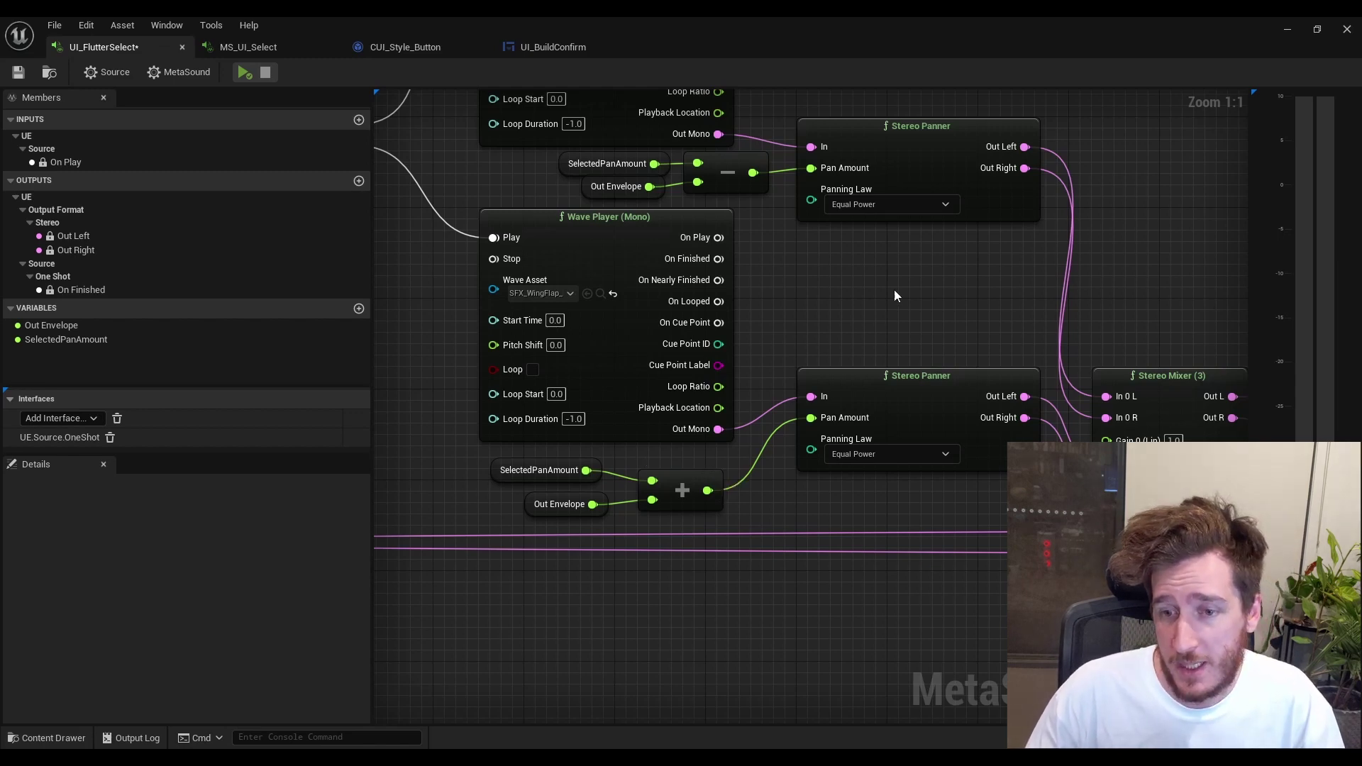
{"action": "right_click_drag", "start_coordinate": [894, 291], "coordinate": [641, 320]}
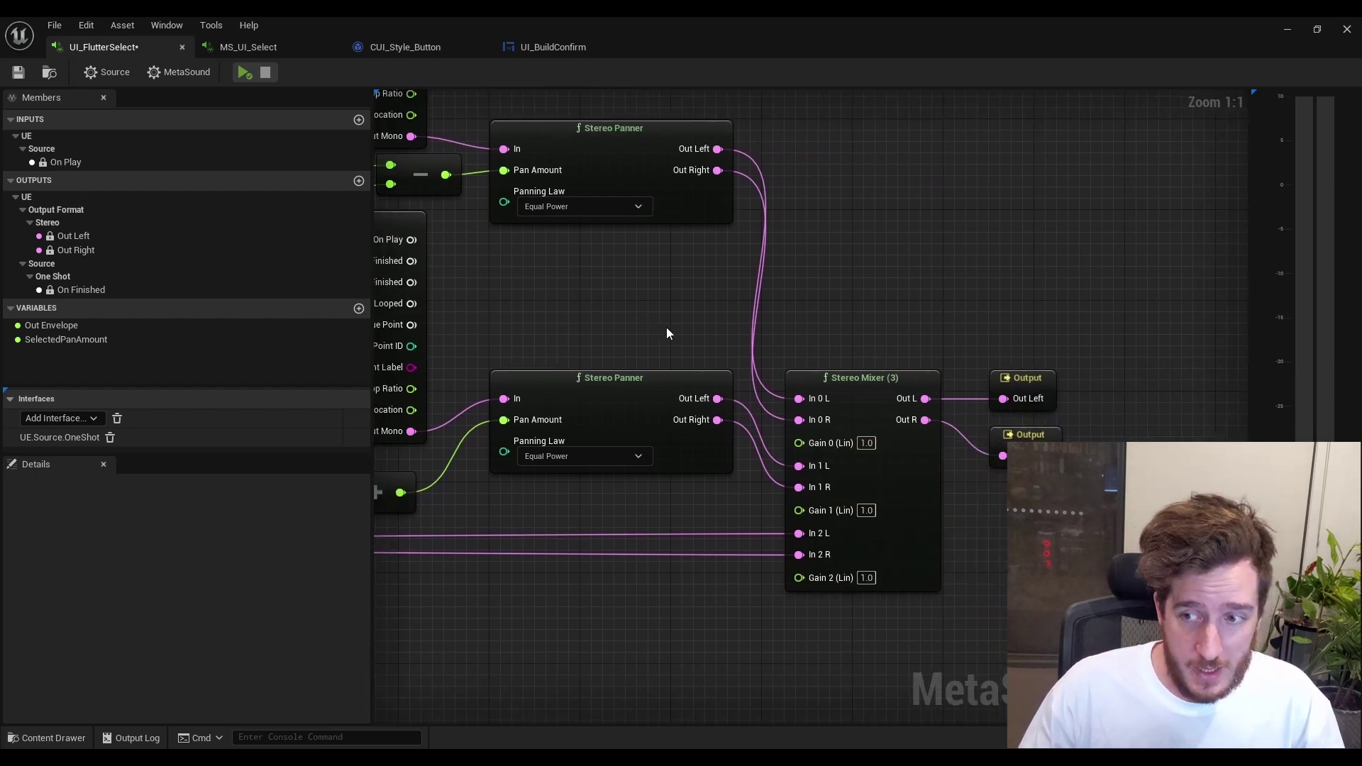
{"action": "right_click_drag", "start_coordinate": [667, 334], "coordinate": [826, 303]}
- Preview UI_FlutterSelect seven times, then pan back to the ADSR Envelope and Trigger Compare nodes
{"action": "key", "text": "space"}
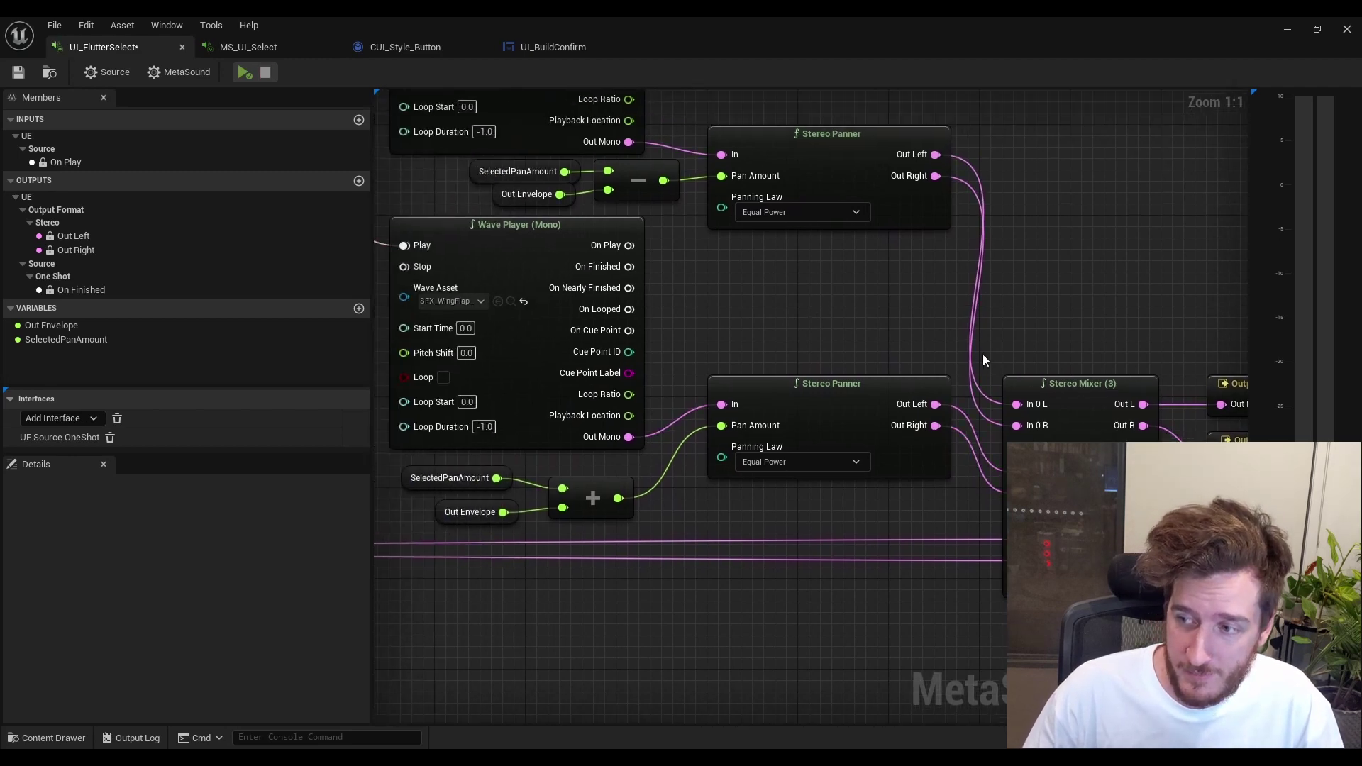
{"action": "key", "text": "space"}
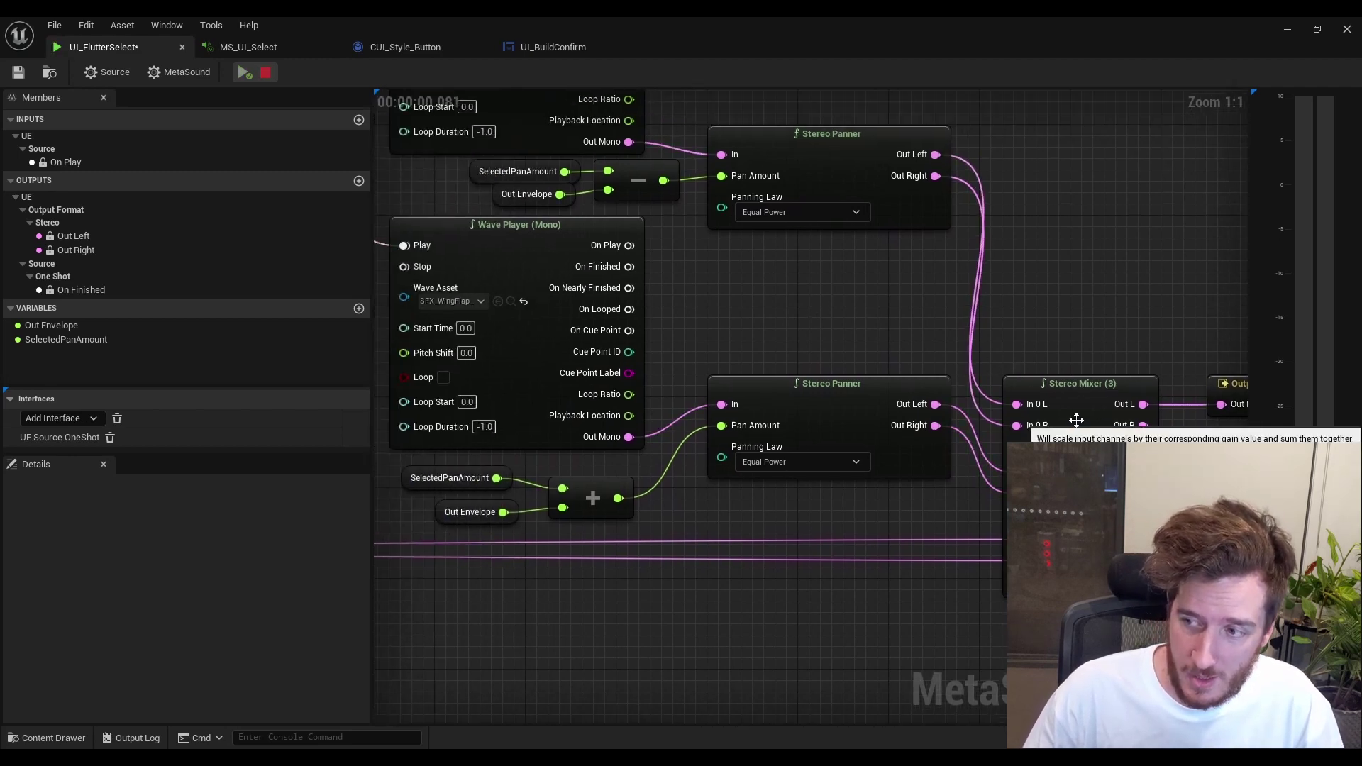
{"action": "key", "text": "space"}
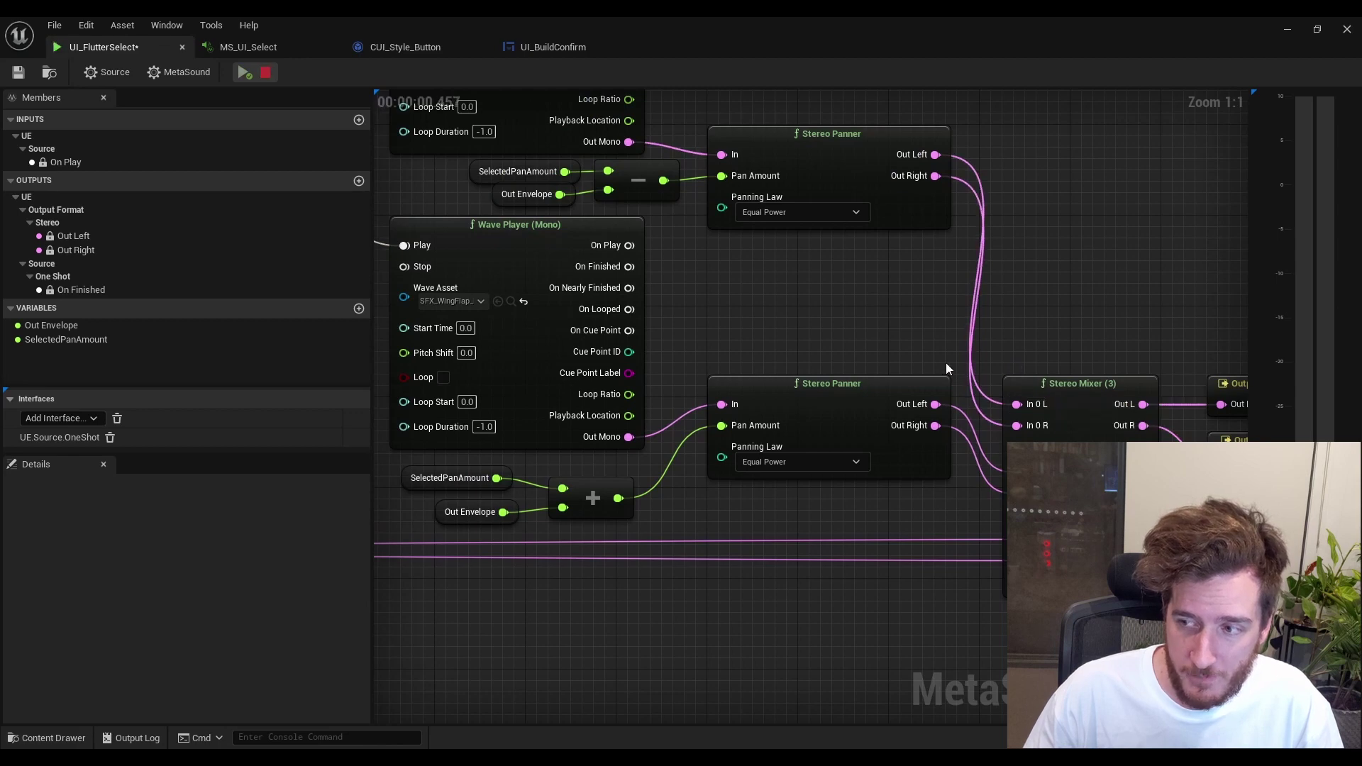
{"action": "key", "text": "space"}
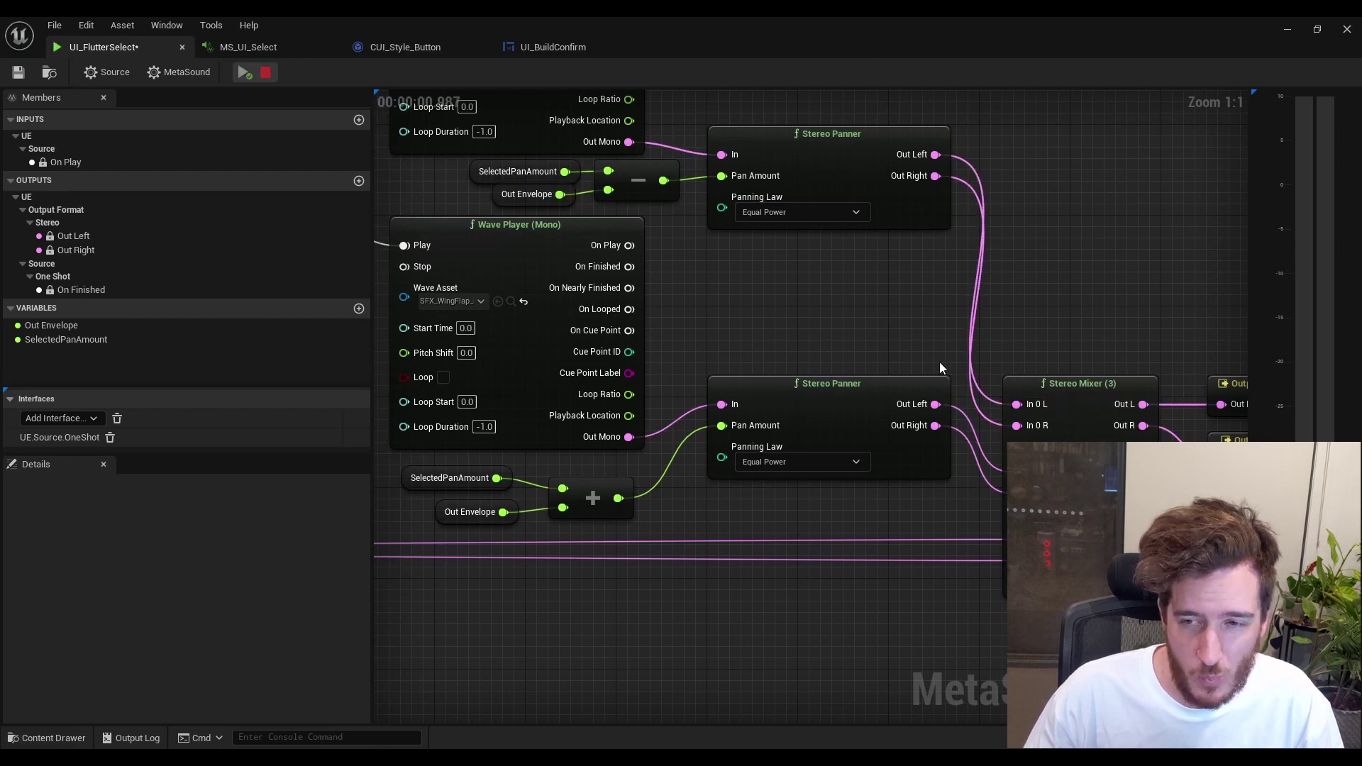
{"action": "key", "text": "space"}
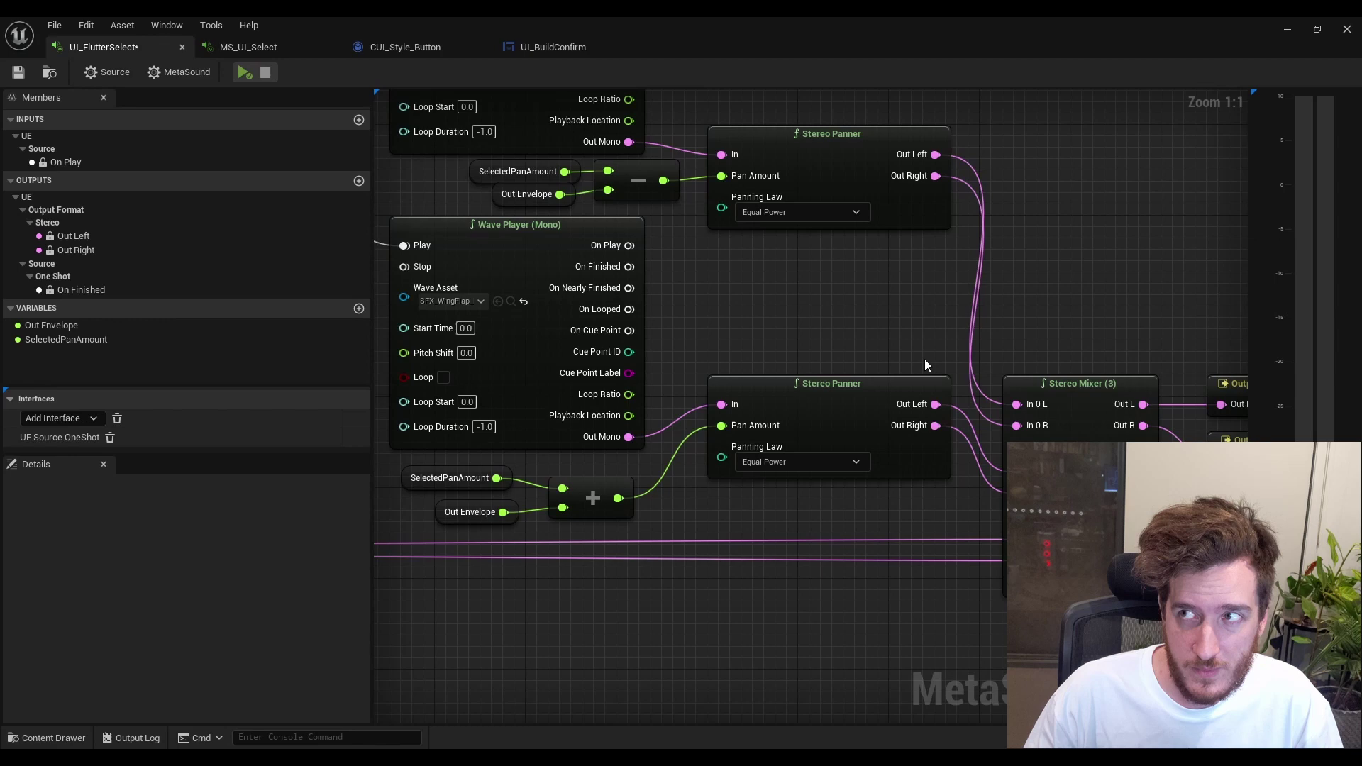
{"action": "key", "text": "space"}
{"action": "key", "text": "space"}
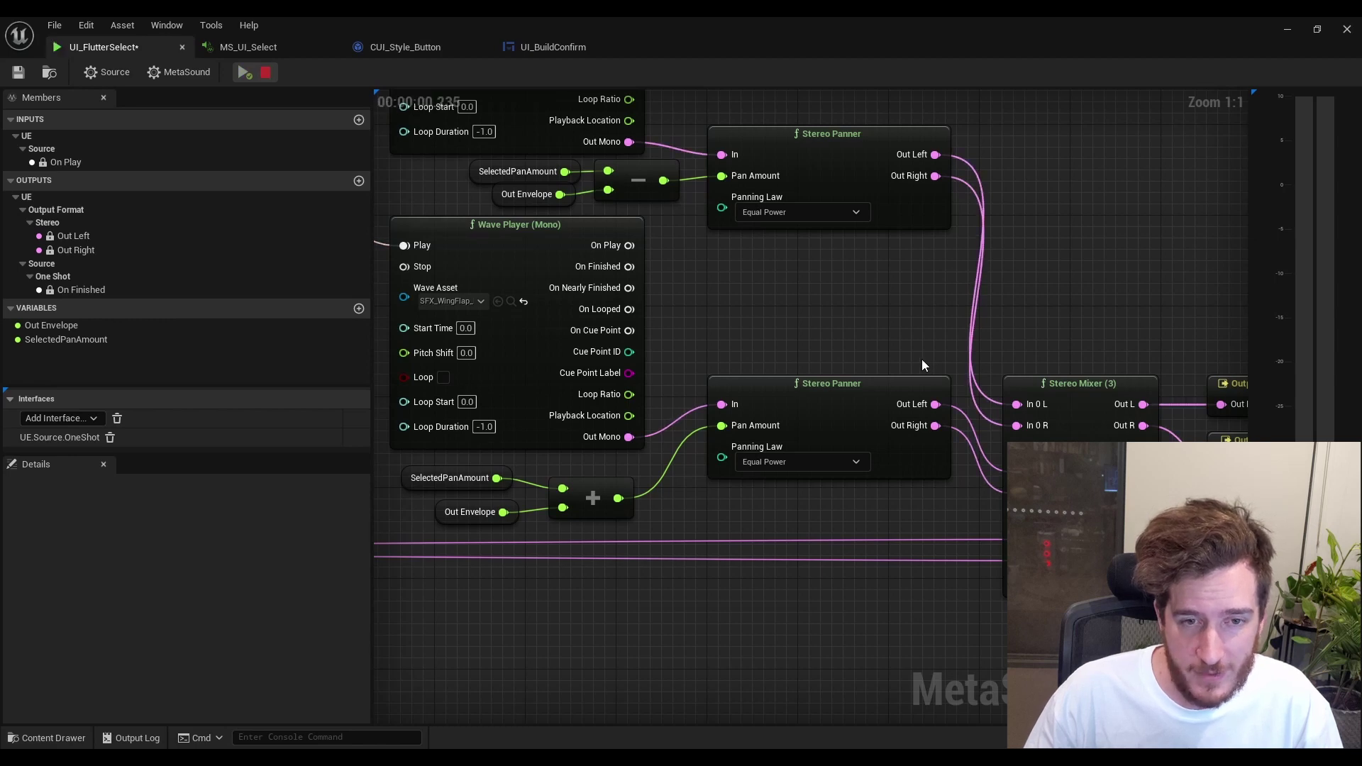
{"action": "key", "text": "space"}
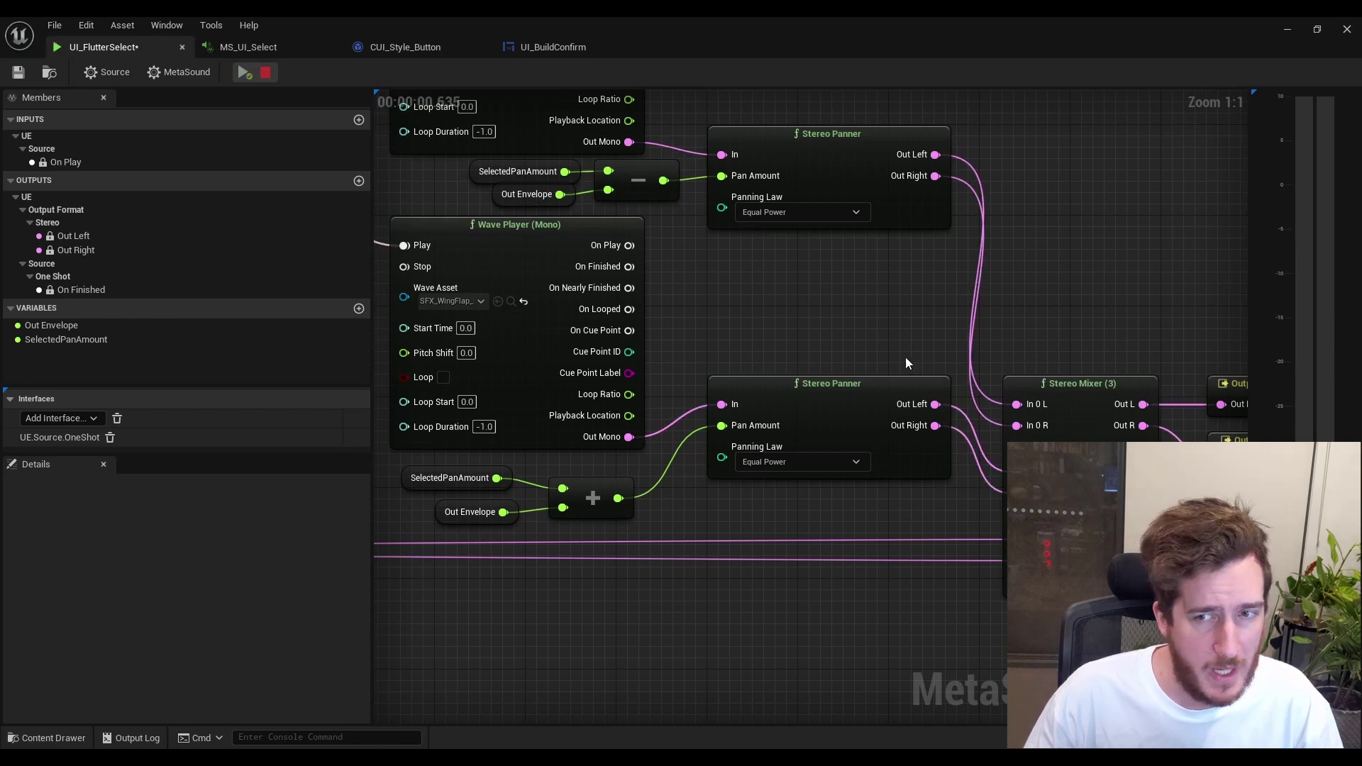
{"action": "right_click_drag", "start_coordinate": [827, 337], "coordinate": [1052, 429]}
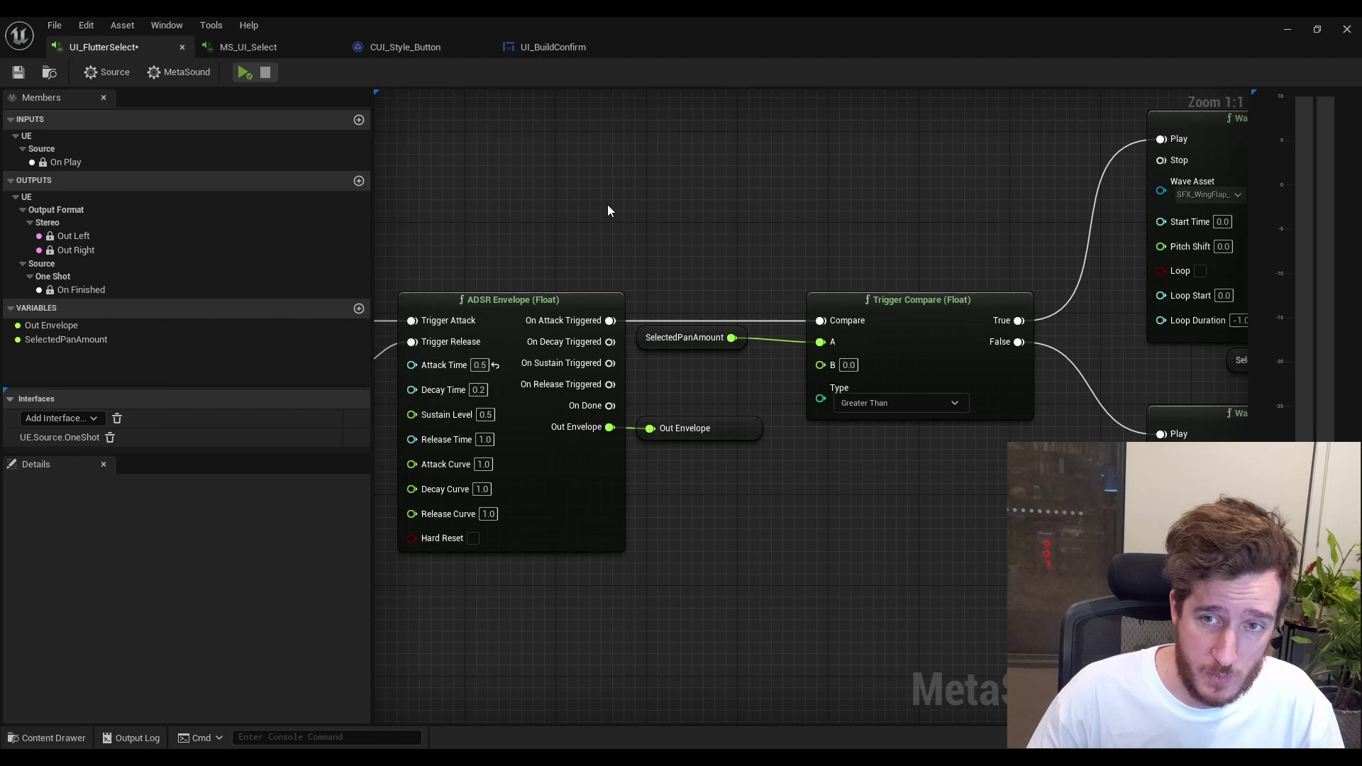
- Open the Reference Viewer for MS_UI_Select from the Content Drawer
{"action": "left_click", "coordinate": [295, 47]}
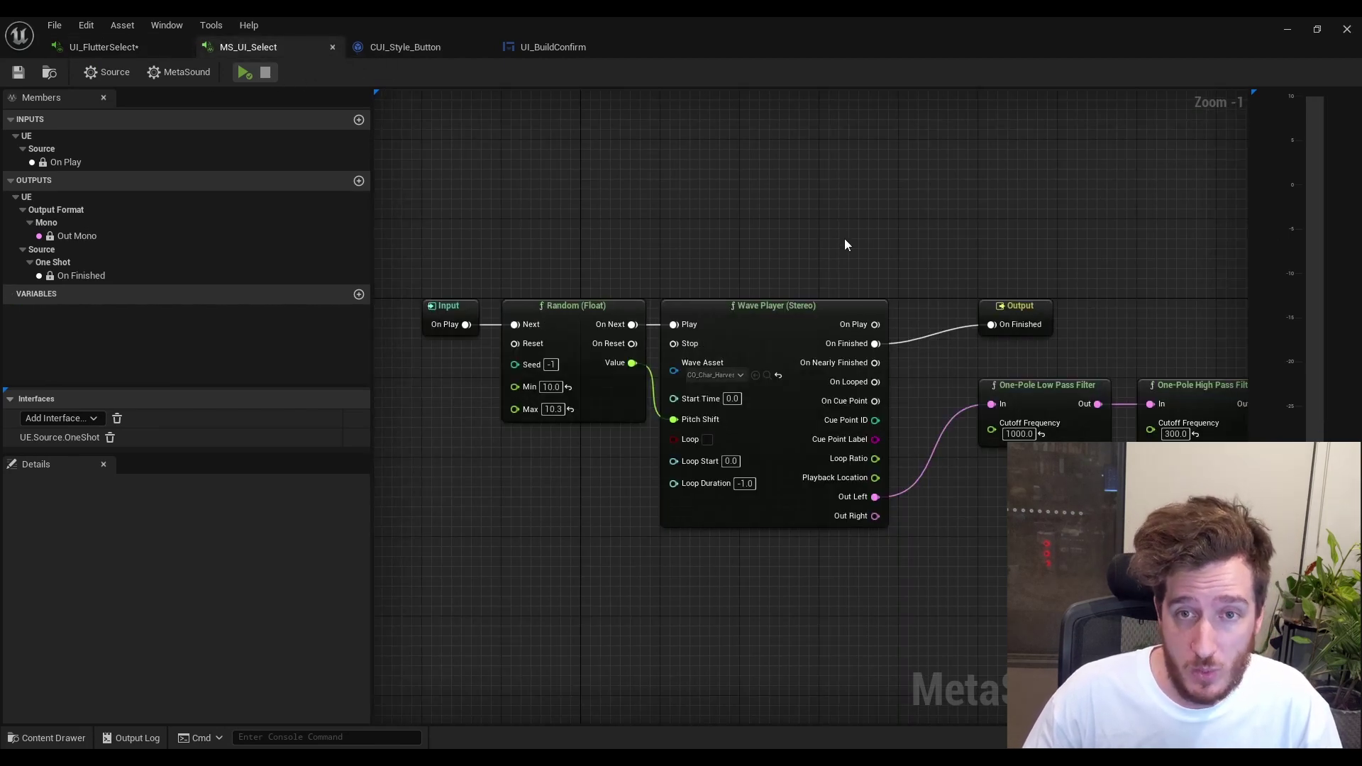
{"action": "left_click", "coordinate": [1288, 29]}
{"action": "left_click", "coordinate": [53, 739]}
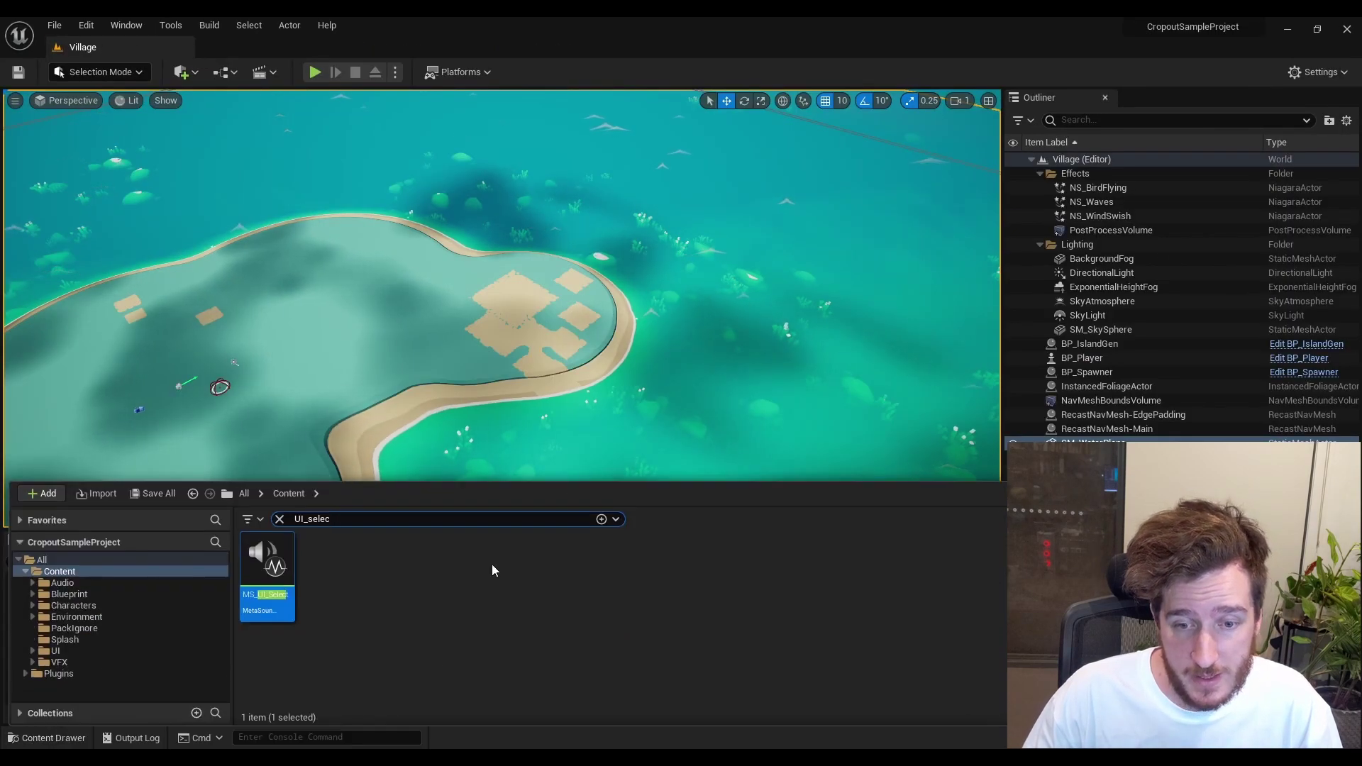
{"action": "right_click", "coordinate": [284, 609]}
{"action": "left_click", "coordinate": [390, 526]}
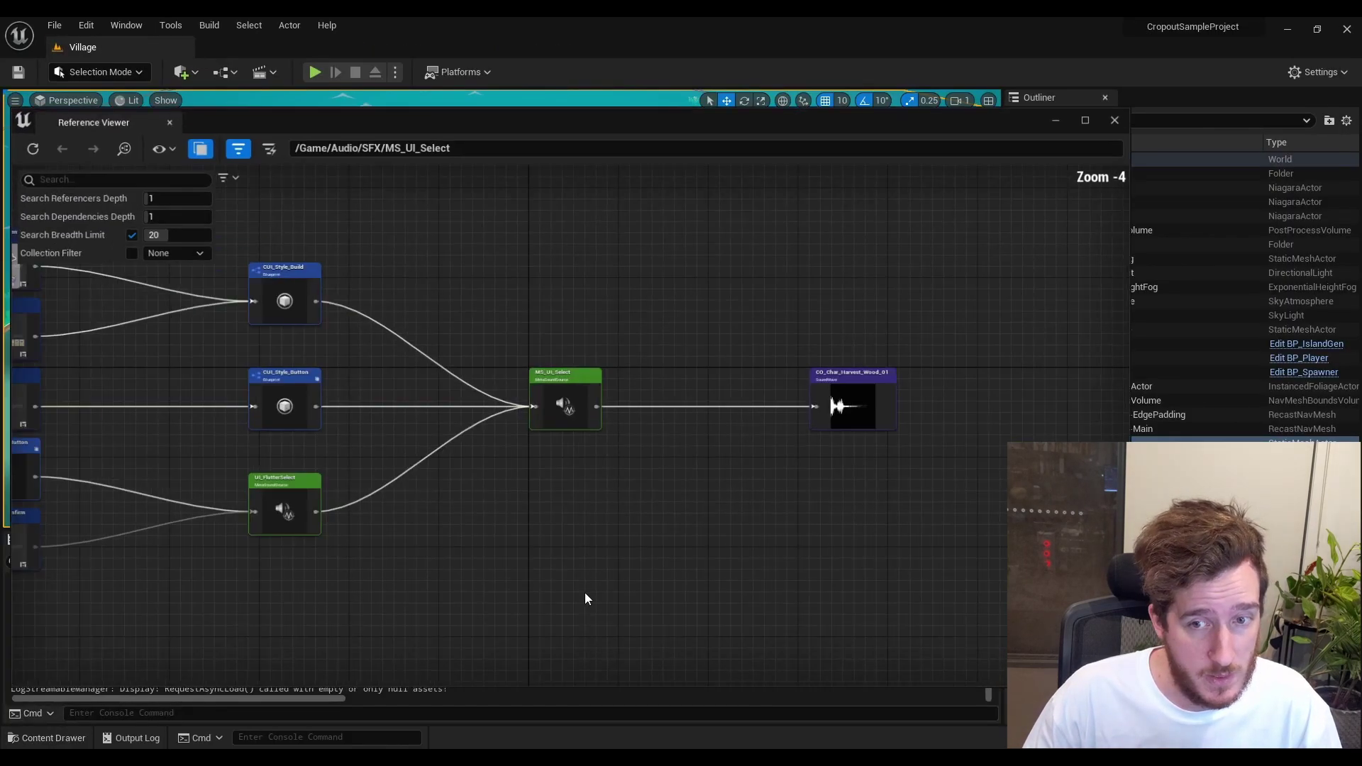
- Pan the reference graph to the CUI_Style_Build referencer and browse to it in the Content Browser
{"action": "scroll", "coordinate": [590, 389], "scroll_direction": "up", "scroll_amount": 4}
{"action": "right_click_drag", "start_coordinate": [745, 404], "coordinate": [1032, 275]}
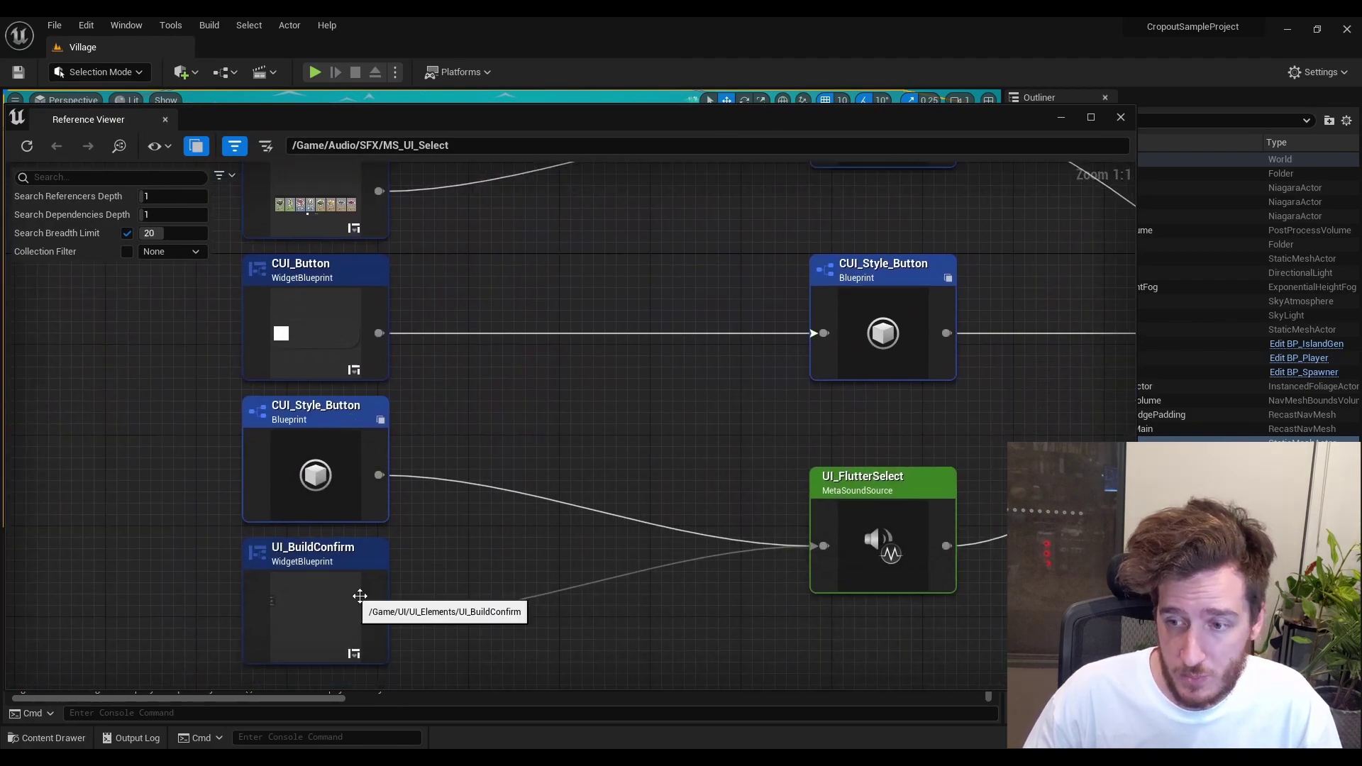
{"action": "right_click_drag", "start_coordinate": [696, 483], "coordinate": [541, 439]}
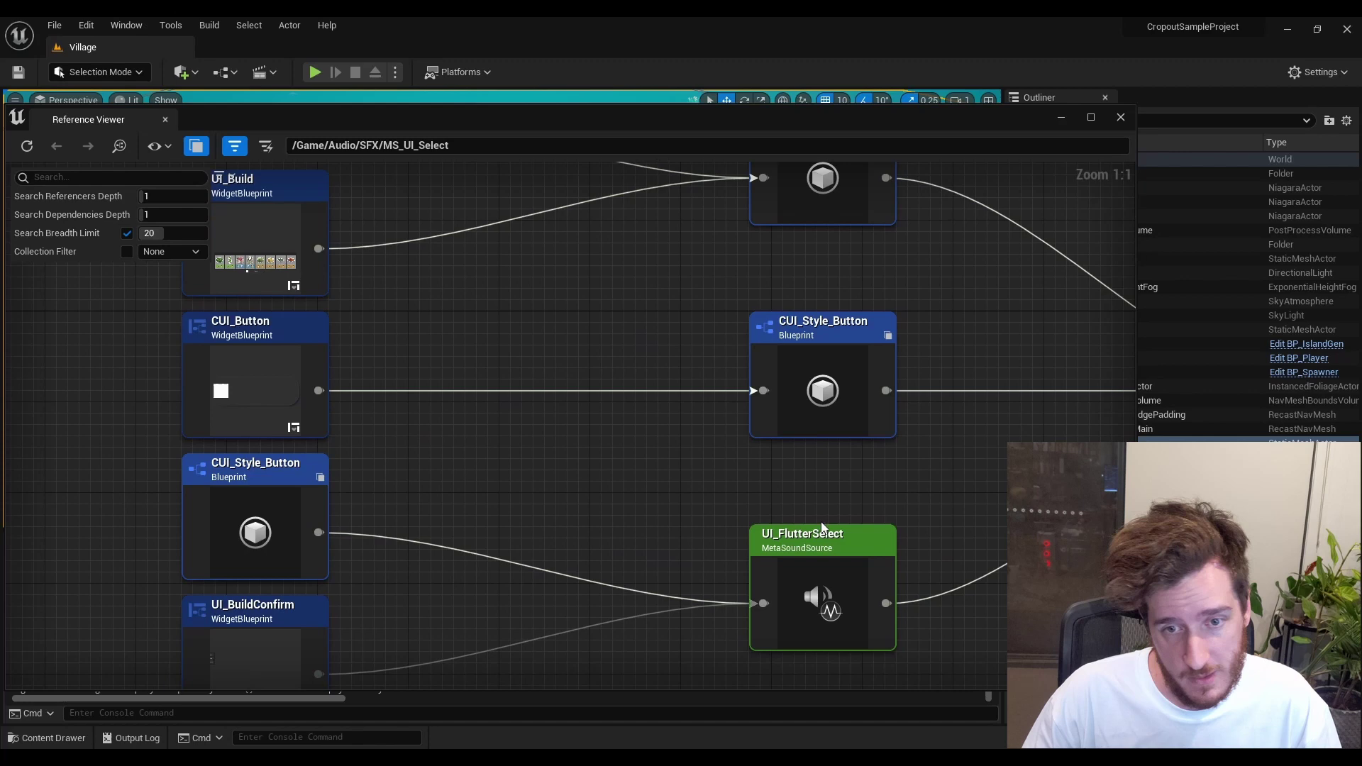
{"action": "right_click_drag", "start_coordinate": [601, 470], "coordinate": [621, 653]}
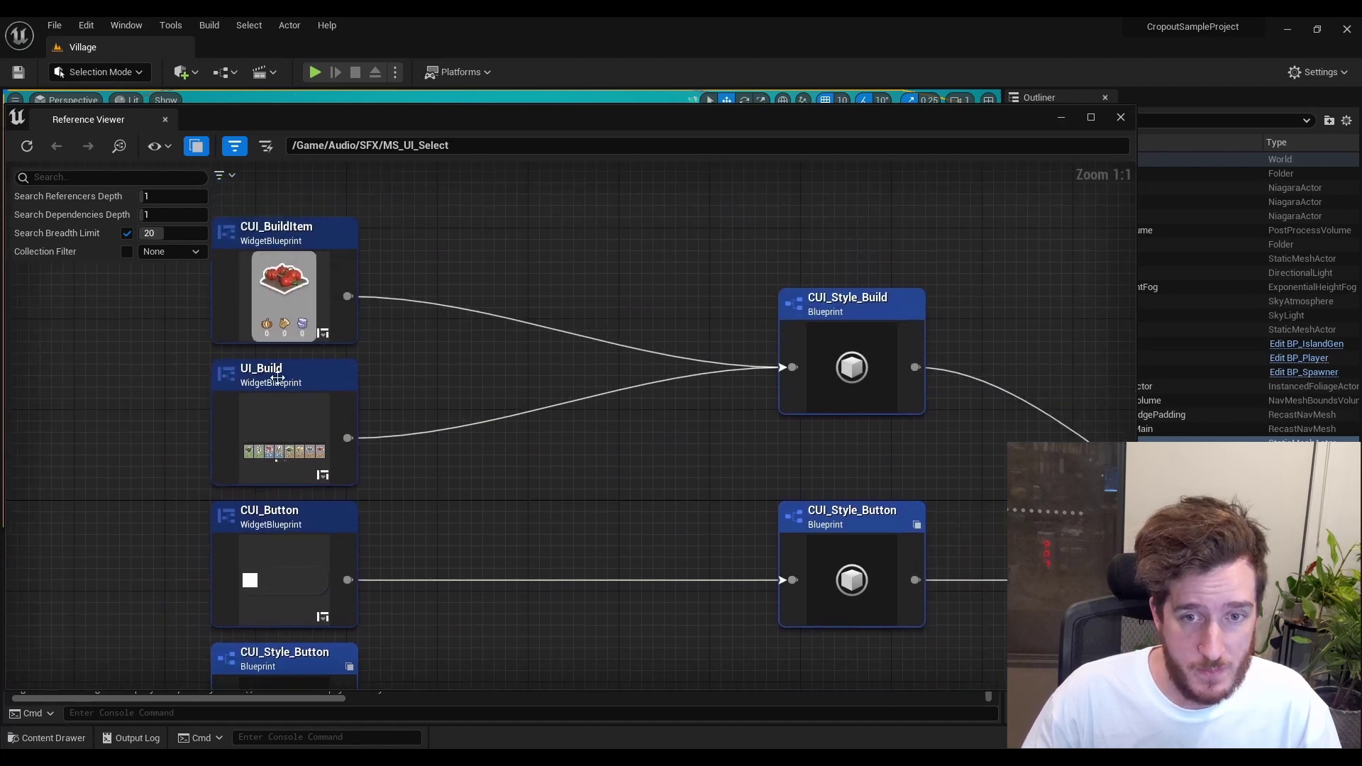
{"action": "right_click", "coordinate": [888, 340]}
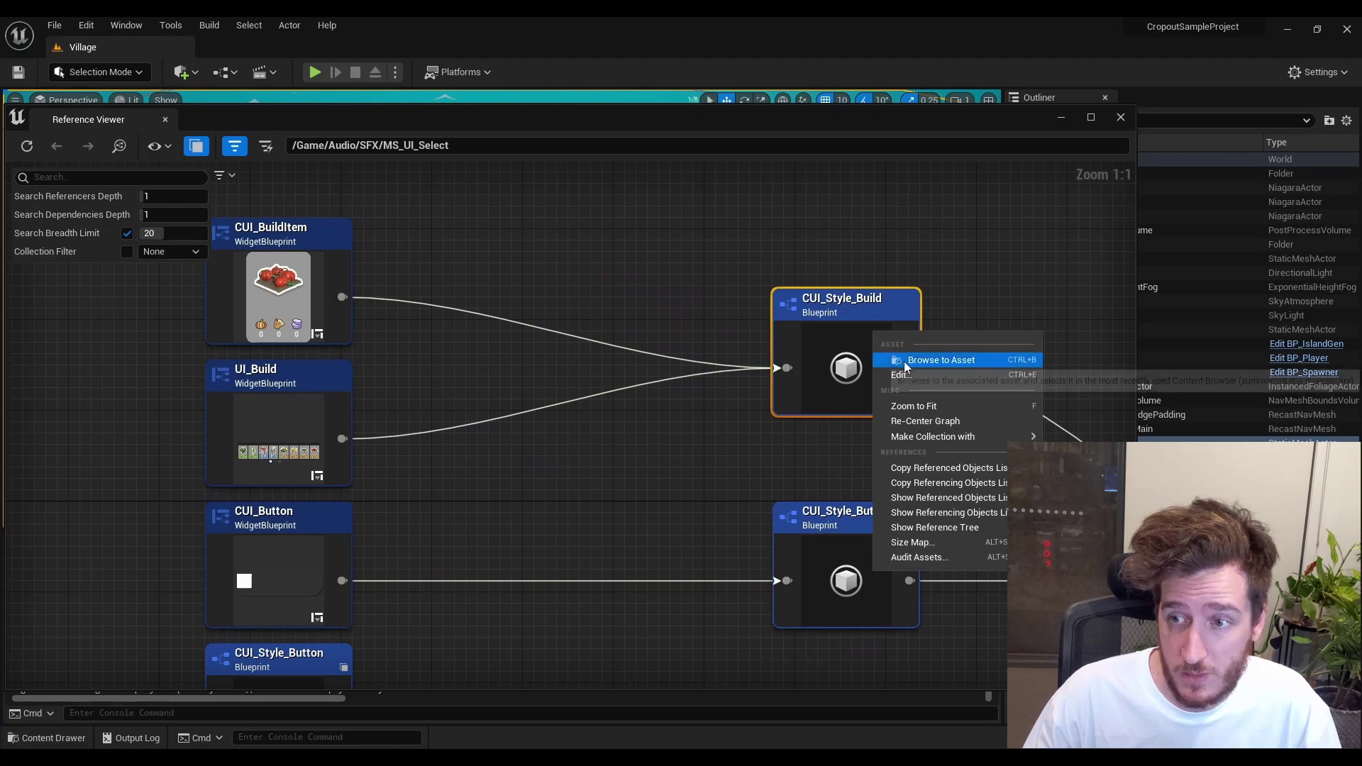
{"action": "left_click", "coordinate": [905, 360]}
- Open CUI_Style_Build from the Content Browser to view its text styles, sizes and sounds
{"action": "double_click", "coordinate": [869, 298]}
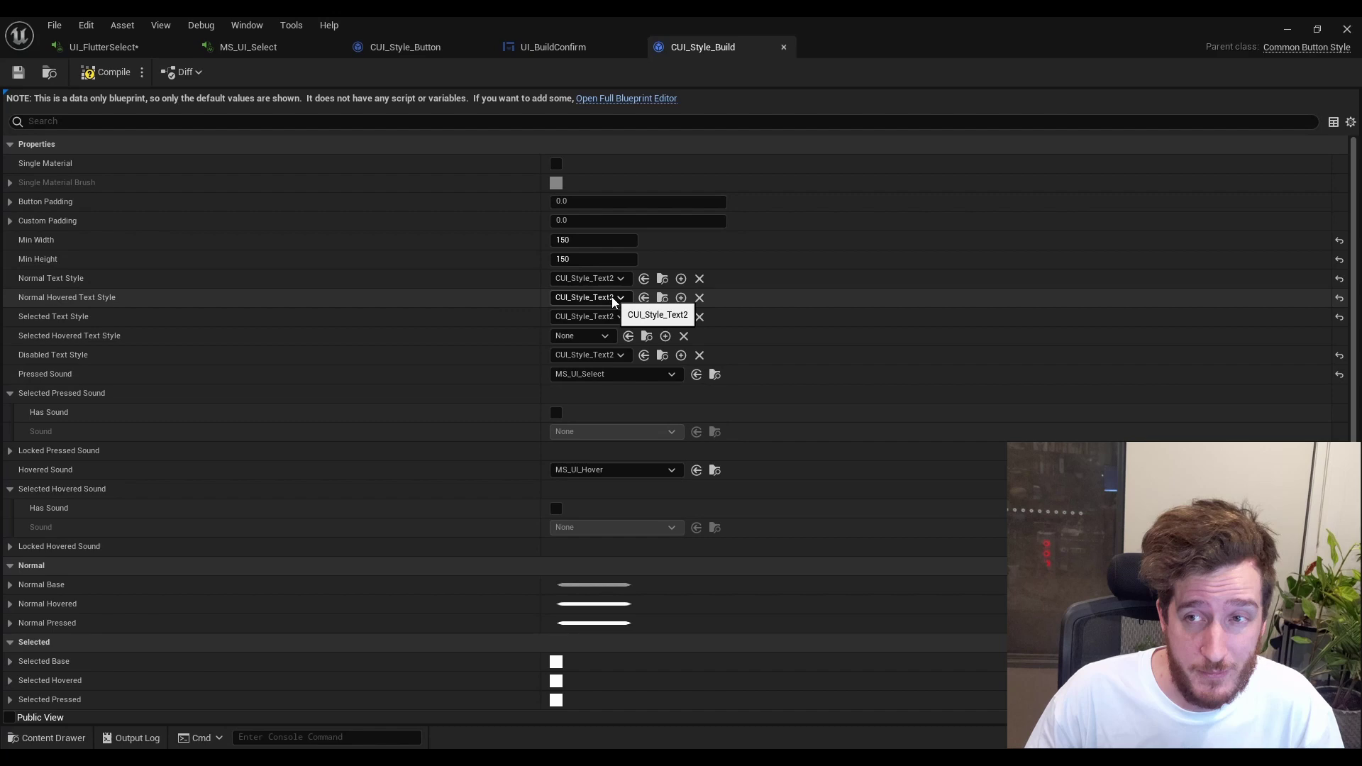
- Close CUI_Style_Build and check the pressed-sound settings on CUI_Style_Button and UI_BuildConfirm's BTN_Pos
{"action": "left_click", "coordinate": [783, 48]}
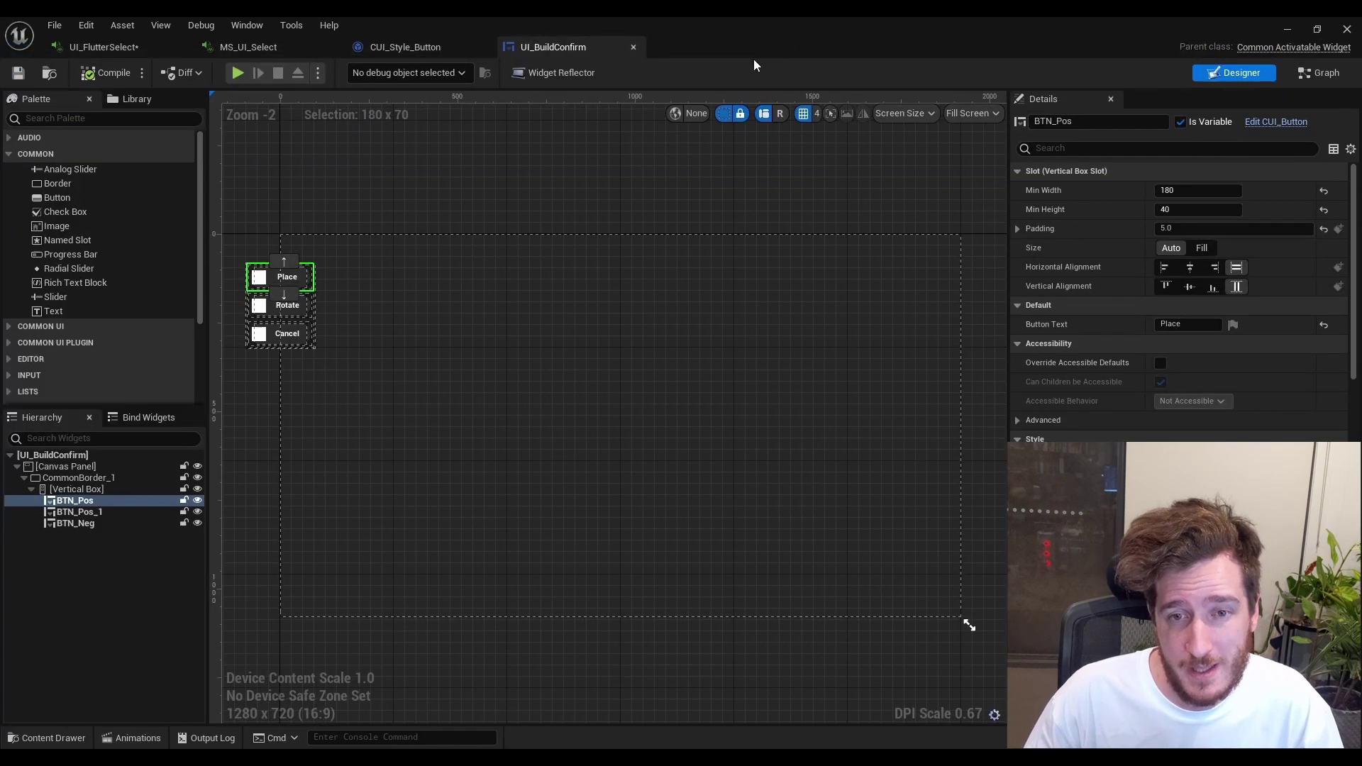
{"action": "scroll", "coordinate": [283, 295], "scroll_direction": "up", "scroll_amount": 6}
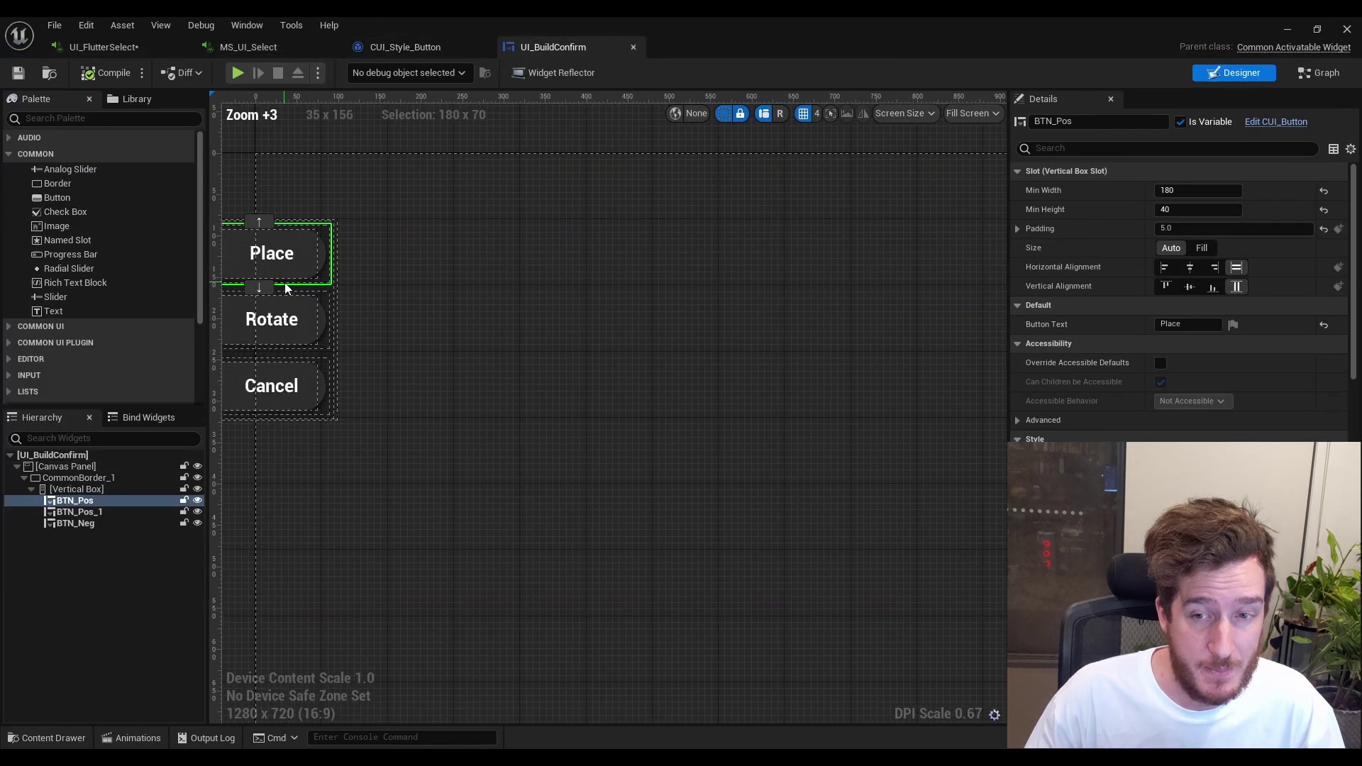
{"action": "left_click", "coordinate": [443, 47]}
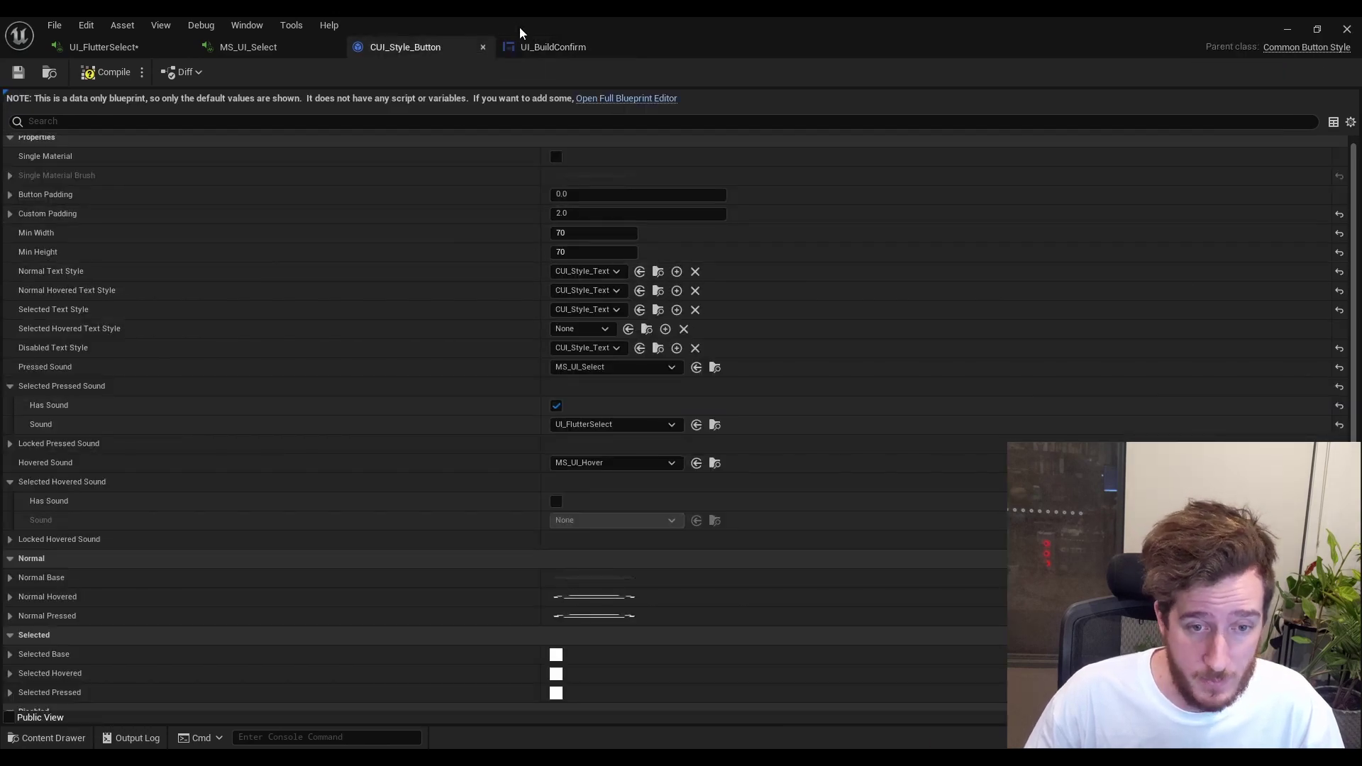
{"action": "left_click", "coordinate": [527, 47]}
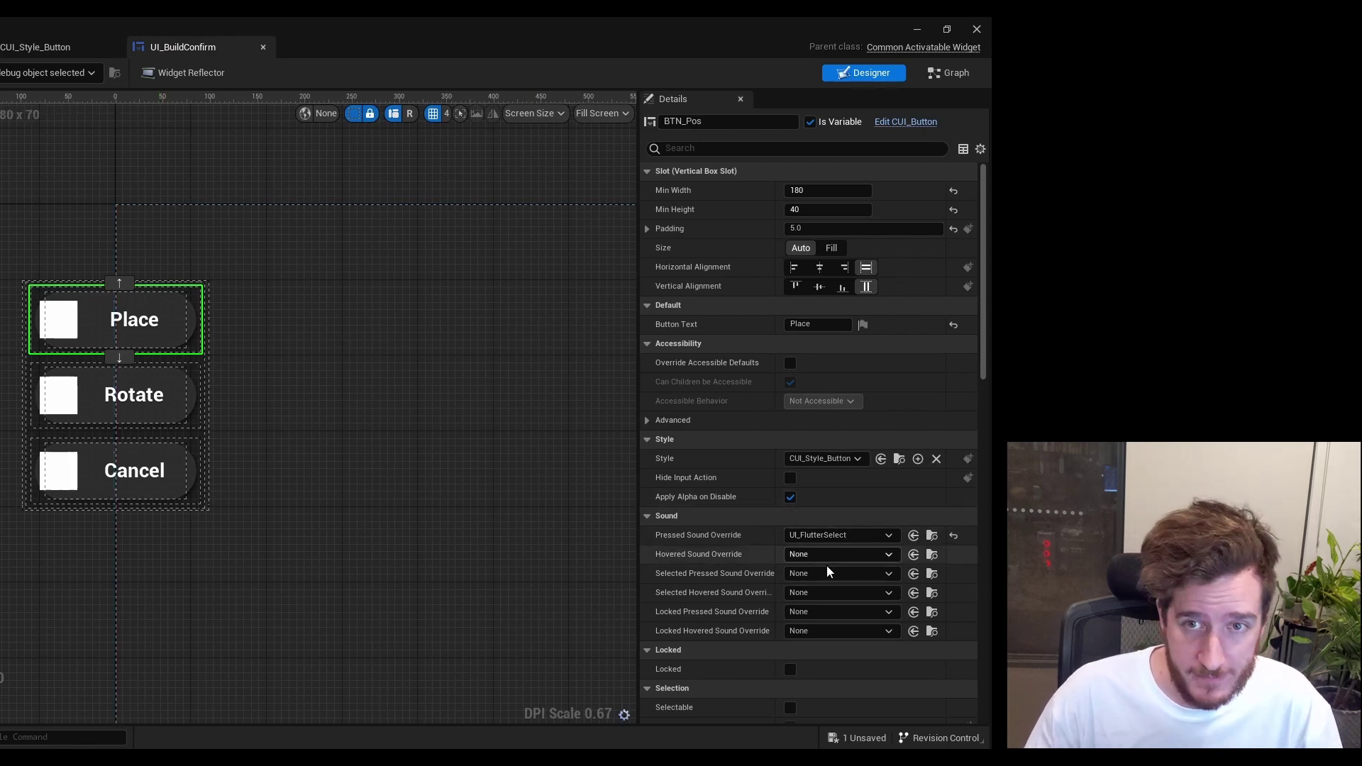
{"action": "left_click", "coordinate": [80, 52]}
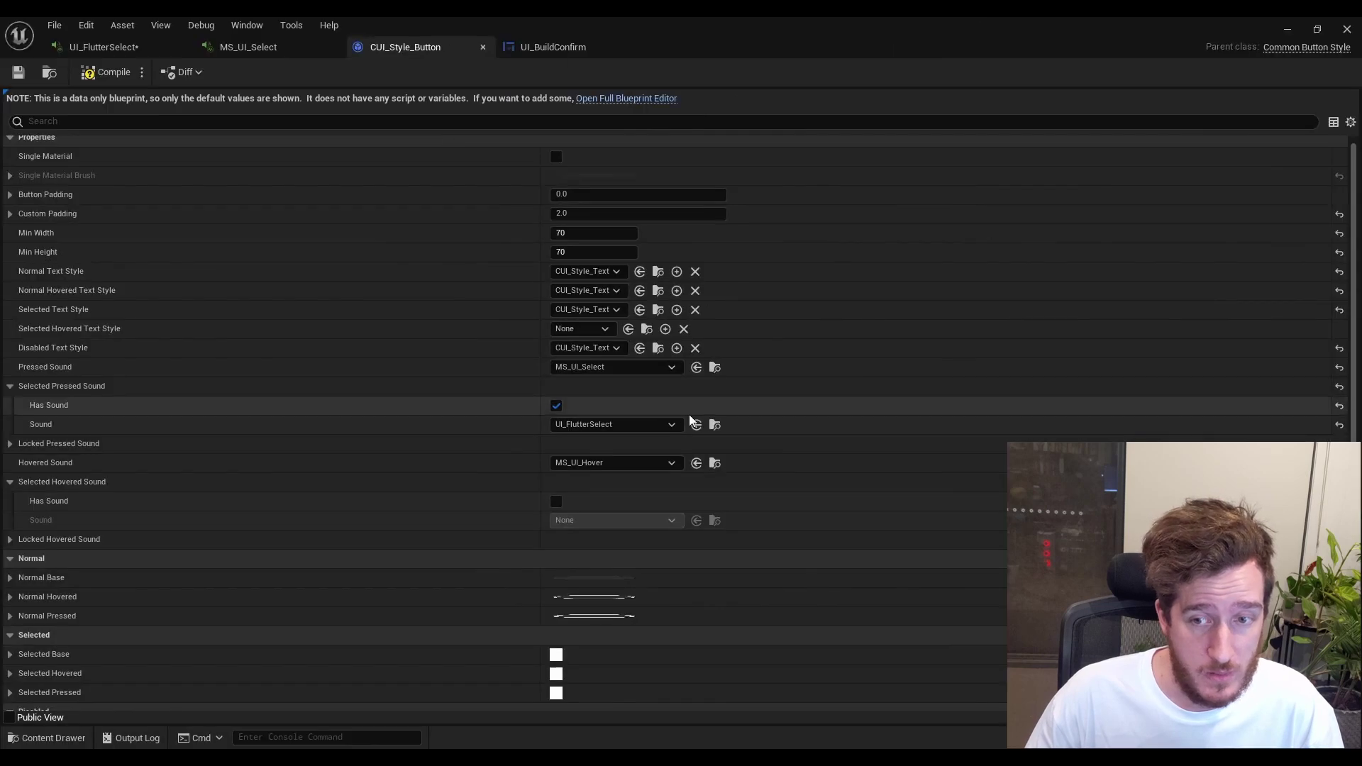
{"action": "scroll", "coordinate": [653, 389], "scroll_direction": "down", "scroll_amount": 1}
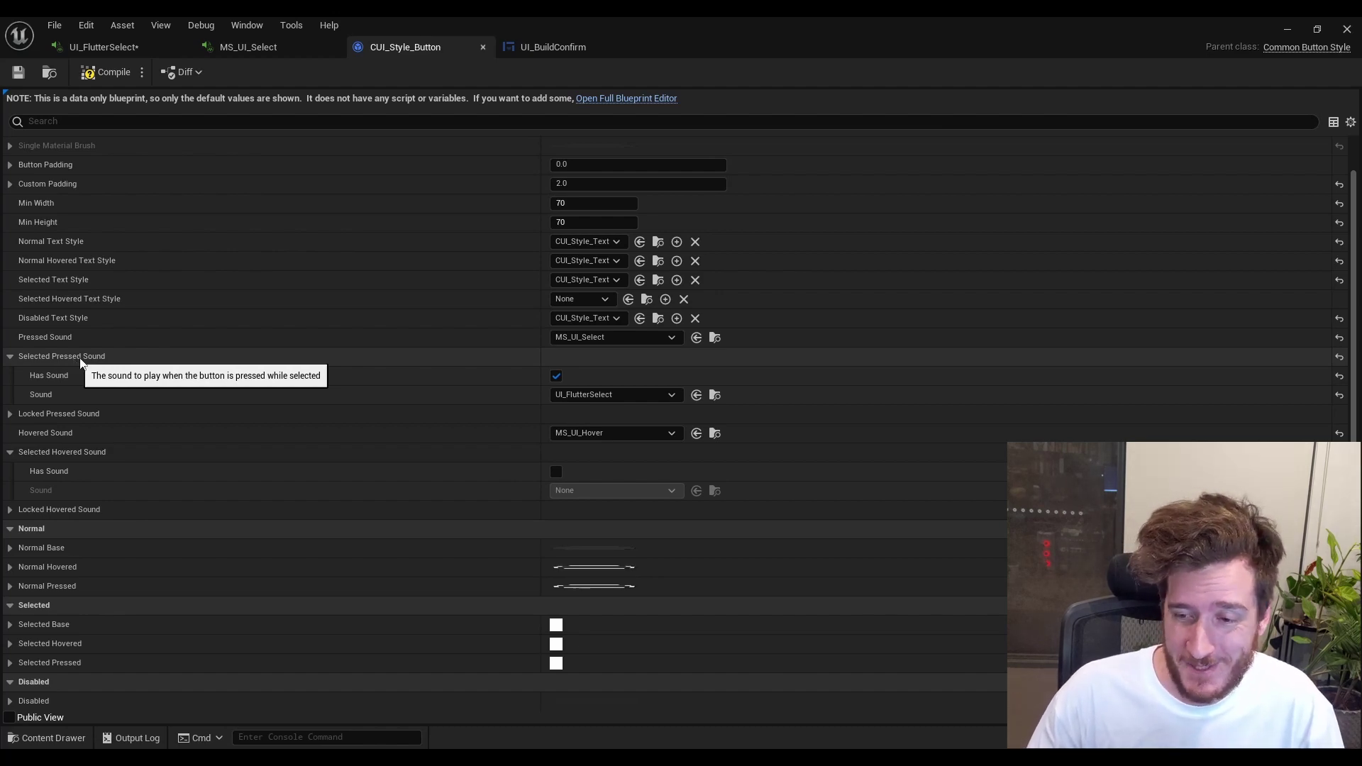
{"action": "left_click", "coordinate": [248, 47]}
- Return to the UI_FlutterSelect graph, zoom out, and preview the finished sound
{"action": "left_click", "coordinate": [104, 47]}
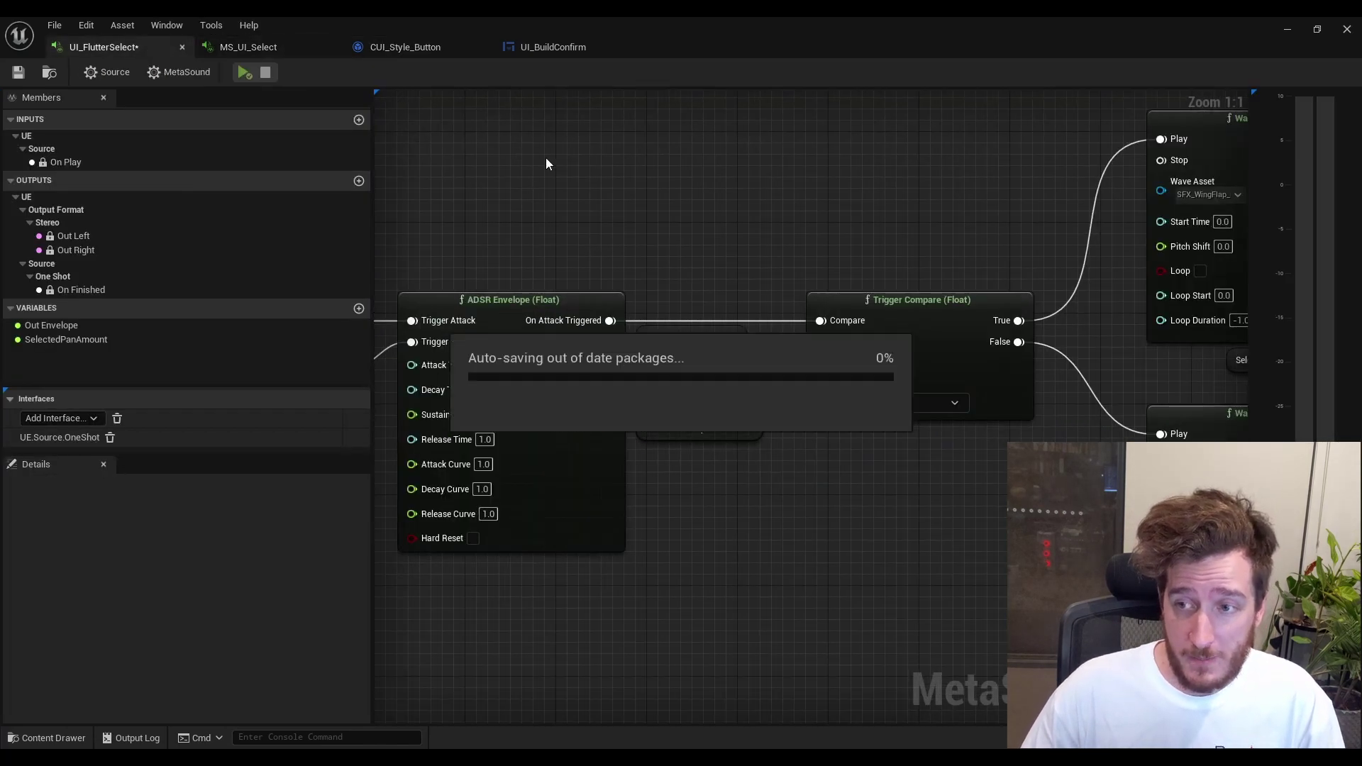
{"action": "scroll", "coordinate": [654, 241], "scroll_direction": "down", "scroll_amount": 5}
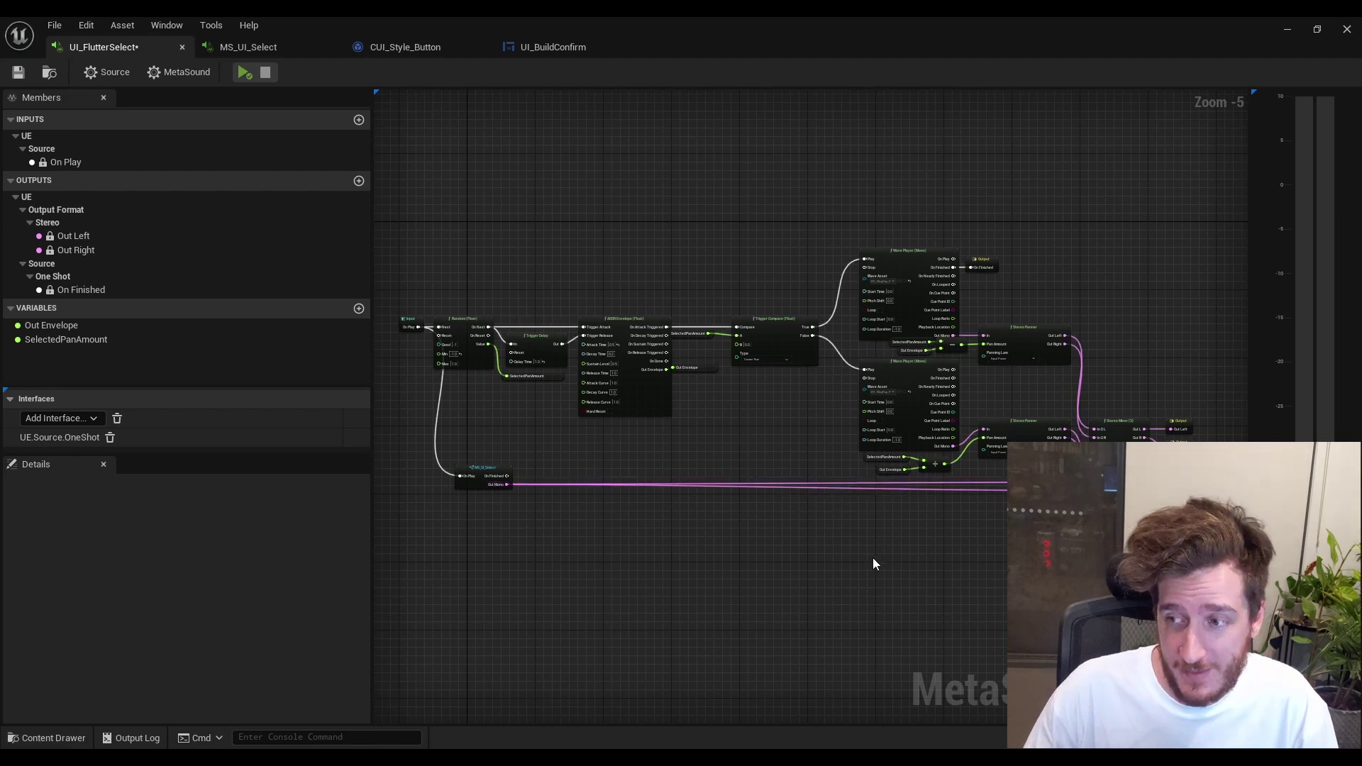
{"action": "key", "text": "space"}
{"action": "key", "text": "space"}
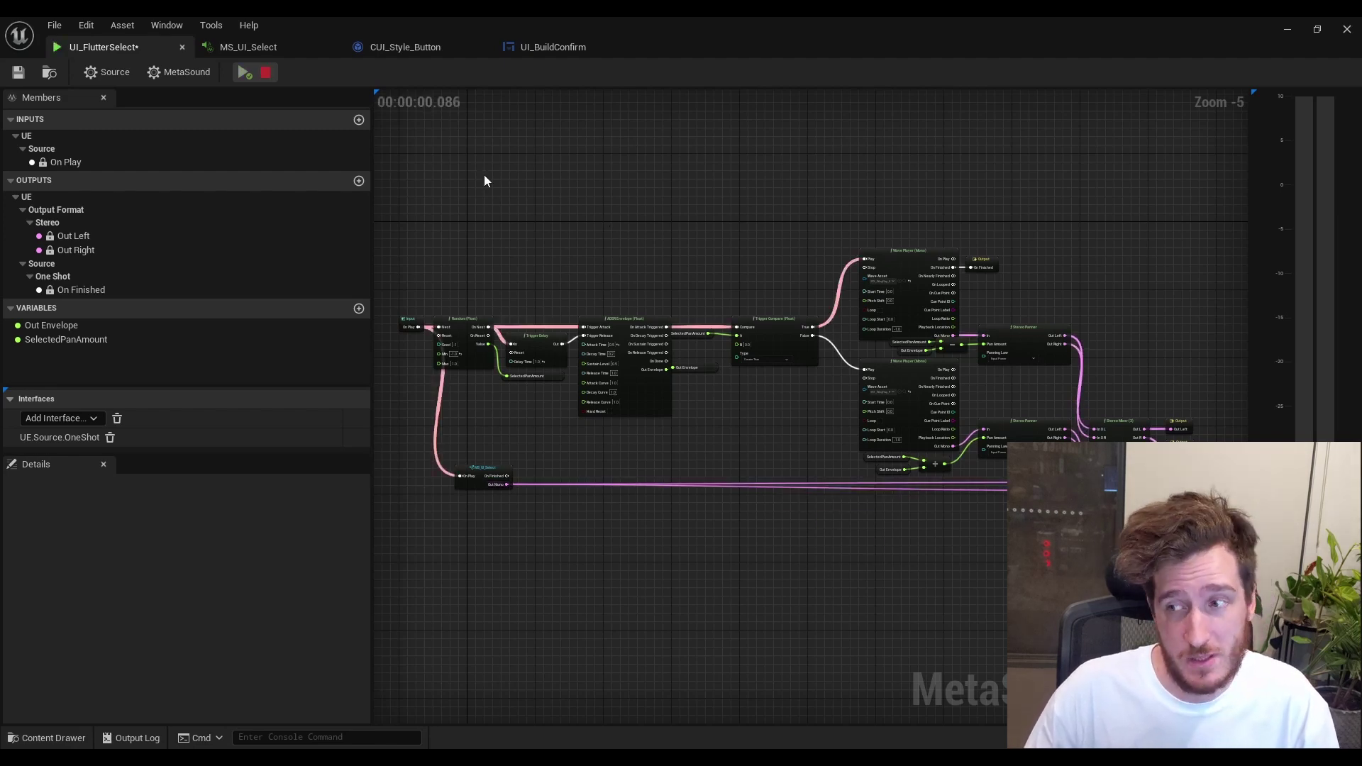